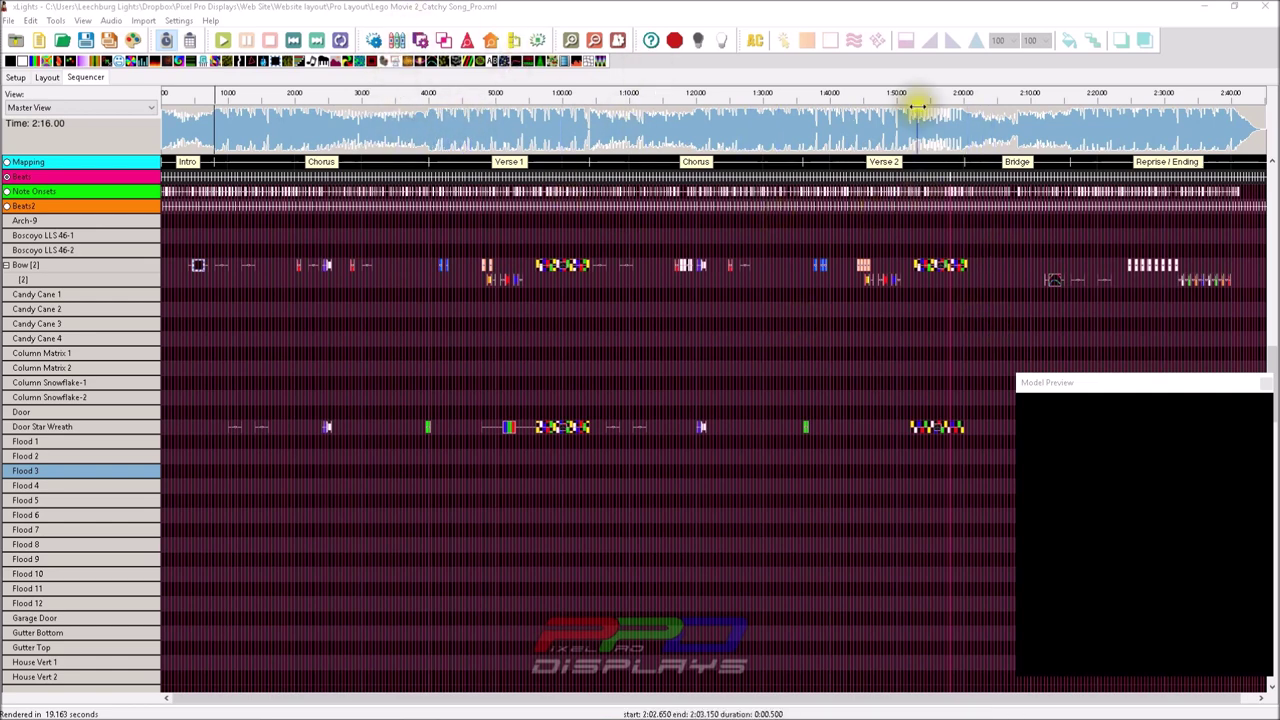
left_click(445, 265)
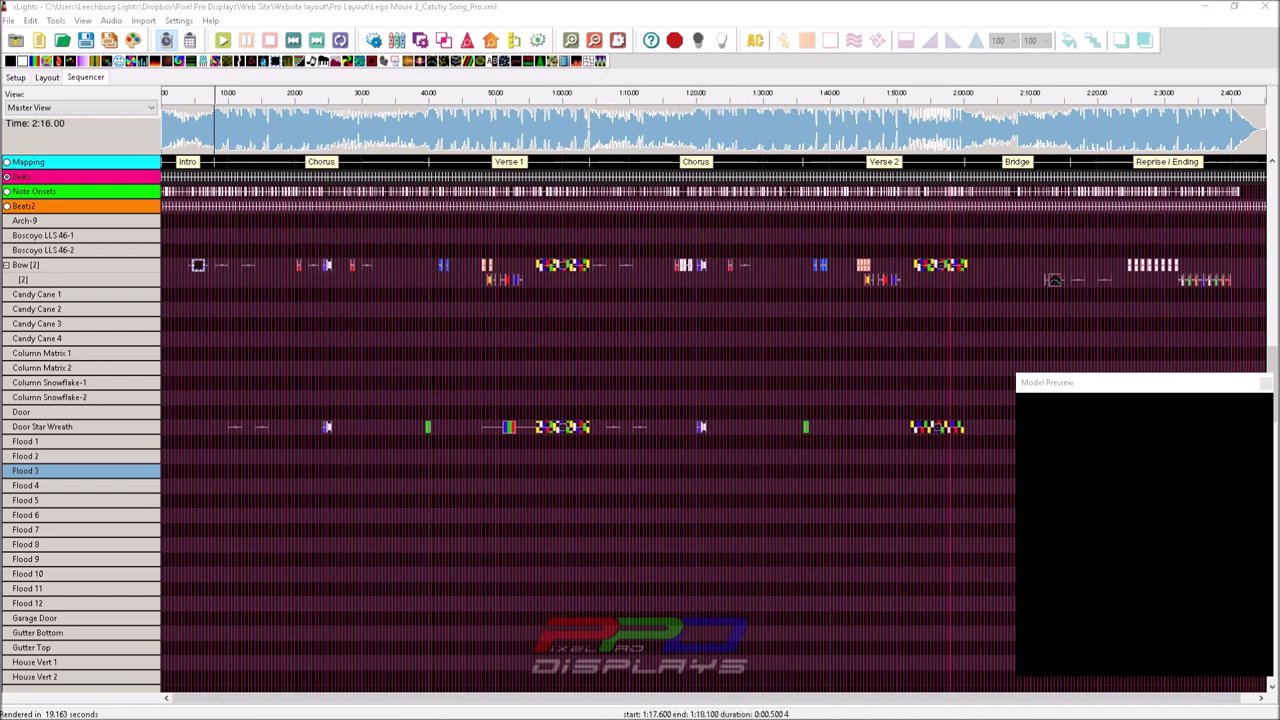
left_click_drag(488, 20, 290, 27)
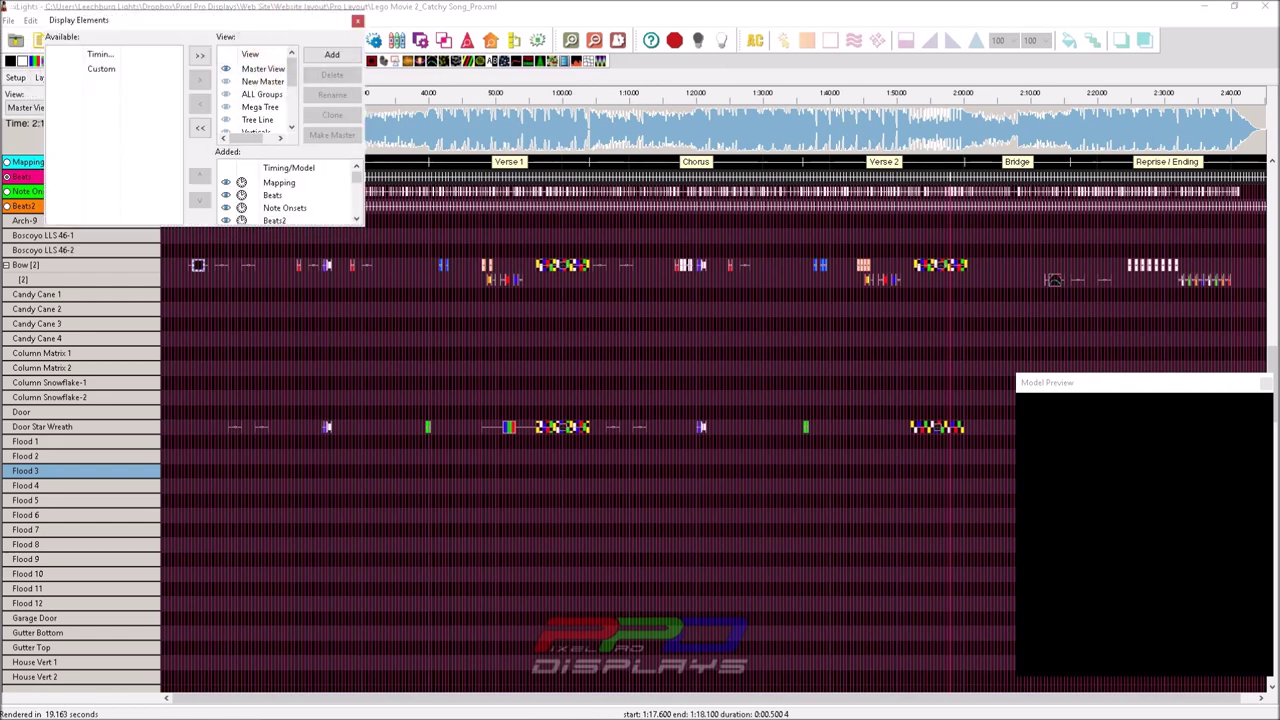
mouse_move(840, 0)
left_mouse_down()
mouse_move(845, 45)
mouse_move(840, 3)
left_mouse_up()
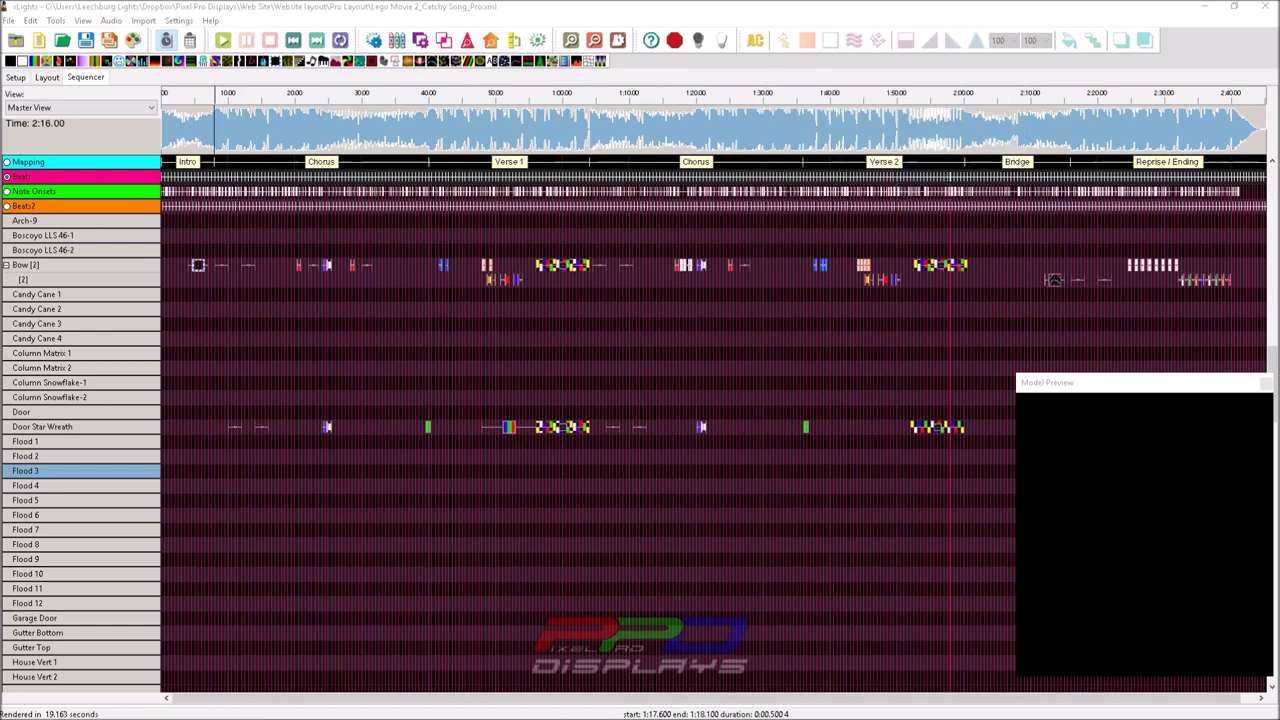
mouse_move(1090, 2)
left_mouse_down()
mouse_move(1091, 57)
mouse_move(1088, 3)
left_mouse_up()
left_click_drag(20, 120, 265, 114)
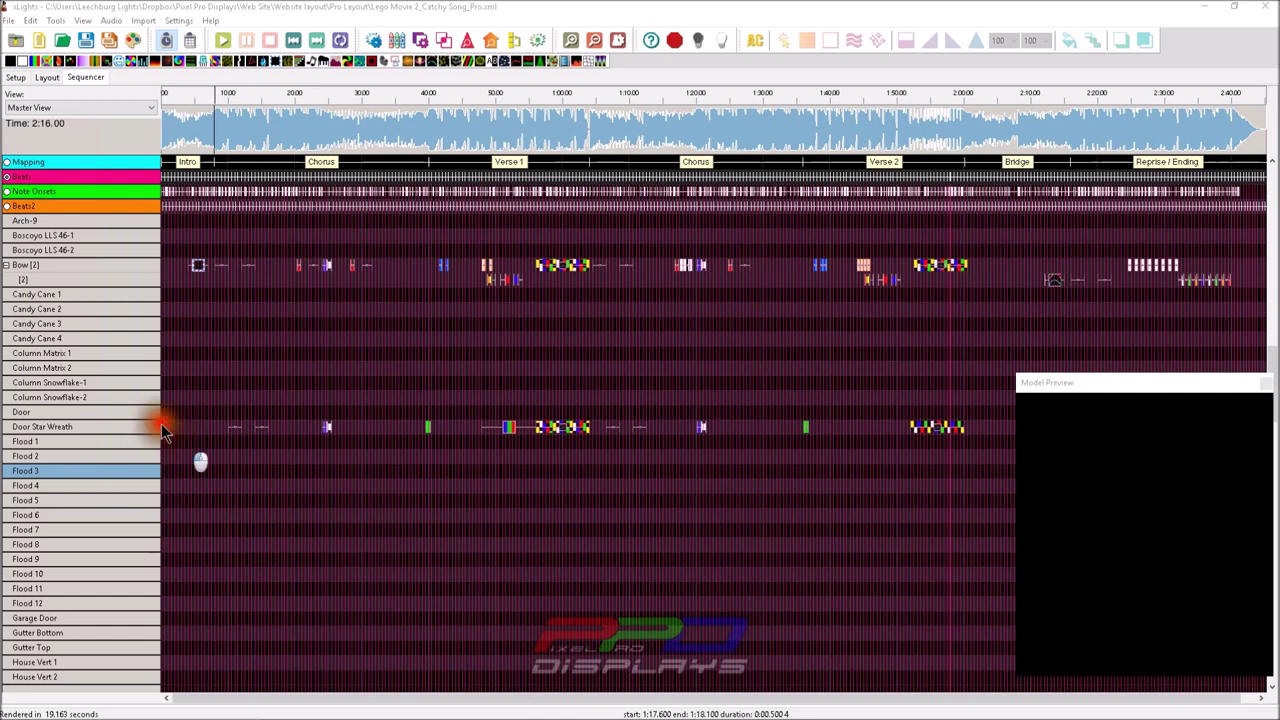
left_click_drag(423, 451, 266, 309)
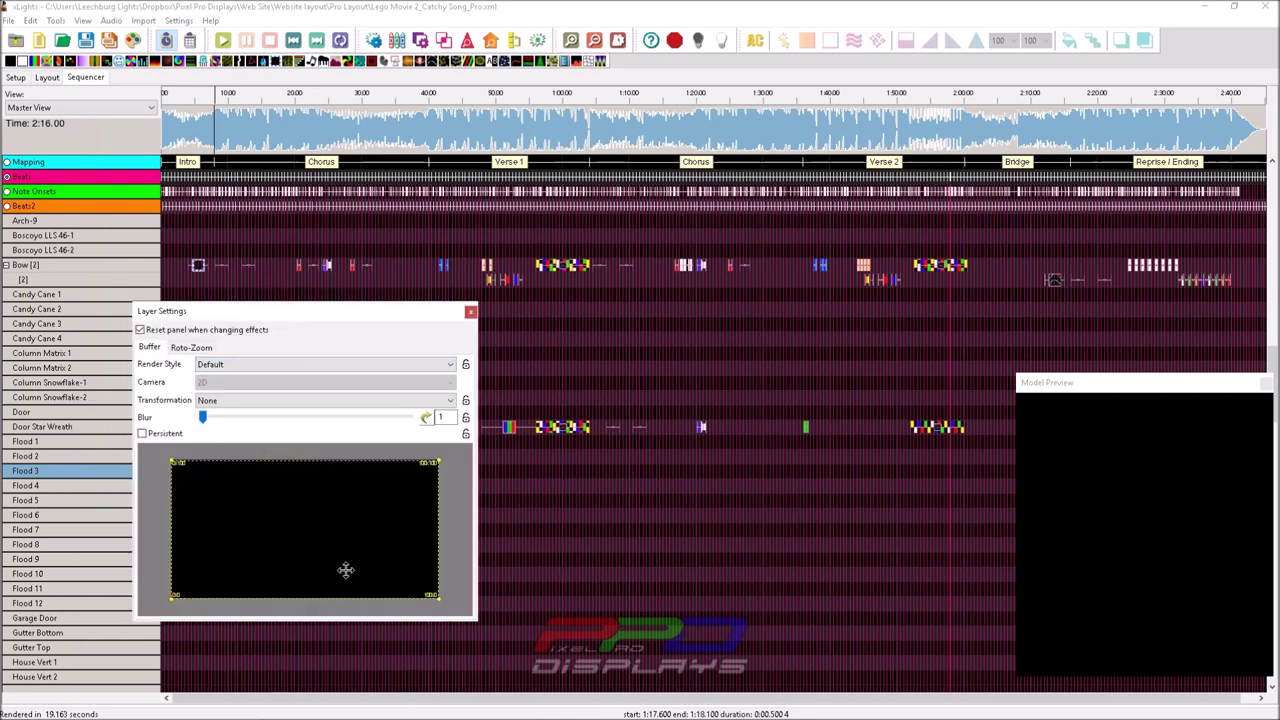
left_click_drag(297, 314, 4, 368)
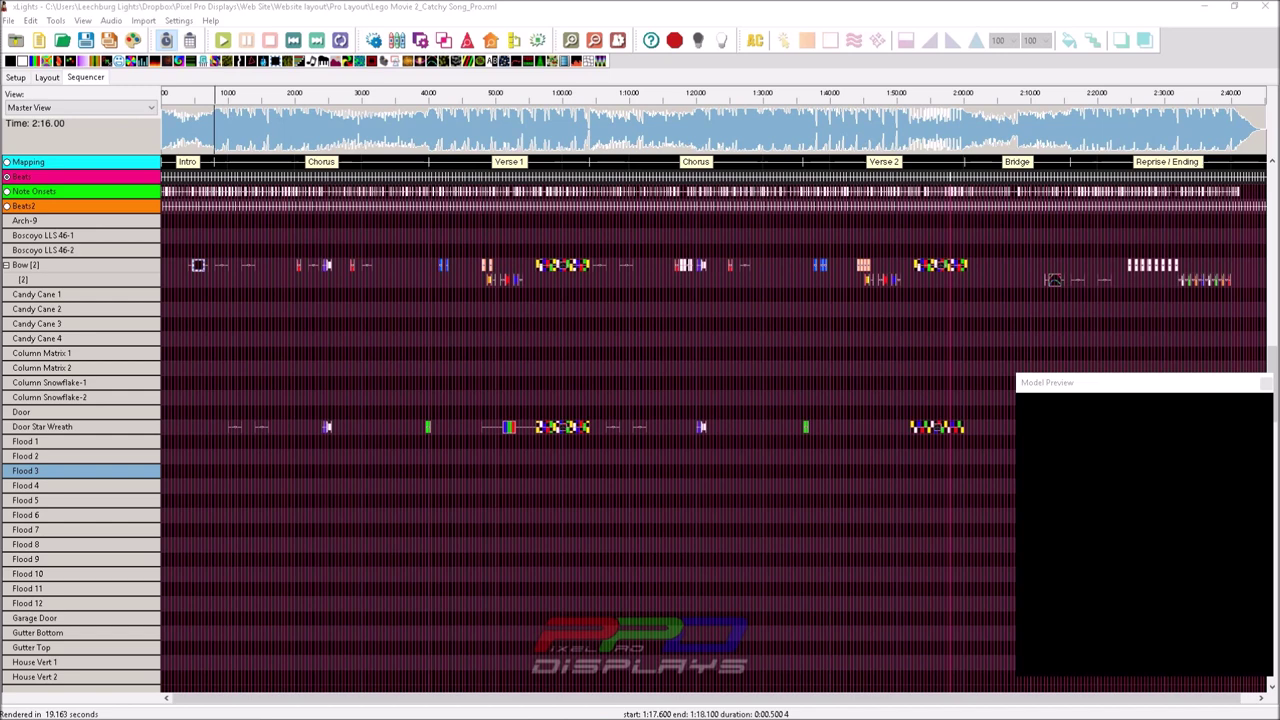
Select the Bow [2] effect at 1:11.8, then load the Laptop perspective.
left_click(637, 282)
left_click_drag(1073, 107, 1051, 23)
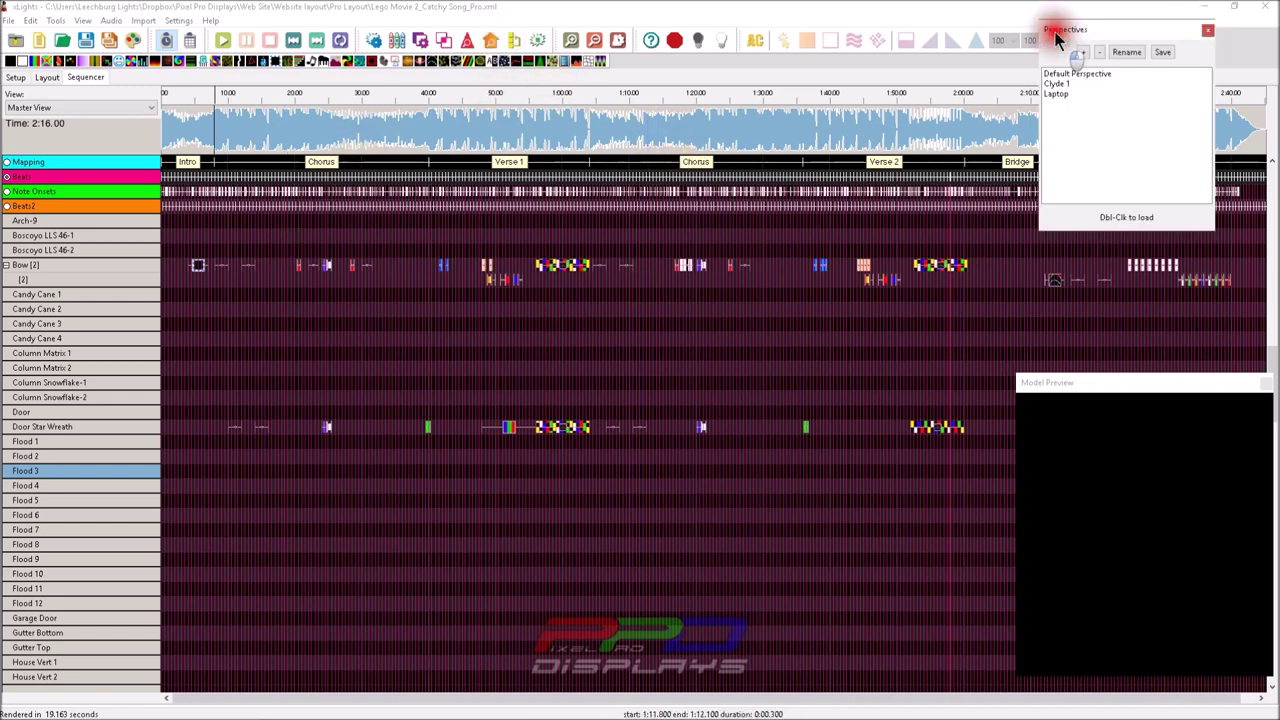
double_click(1054, 94)
double_click(1056, 90)
double_click(1056, 93)
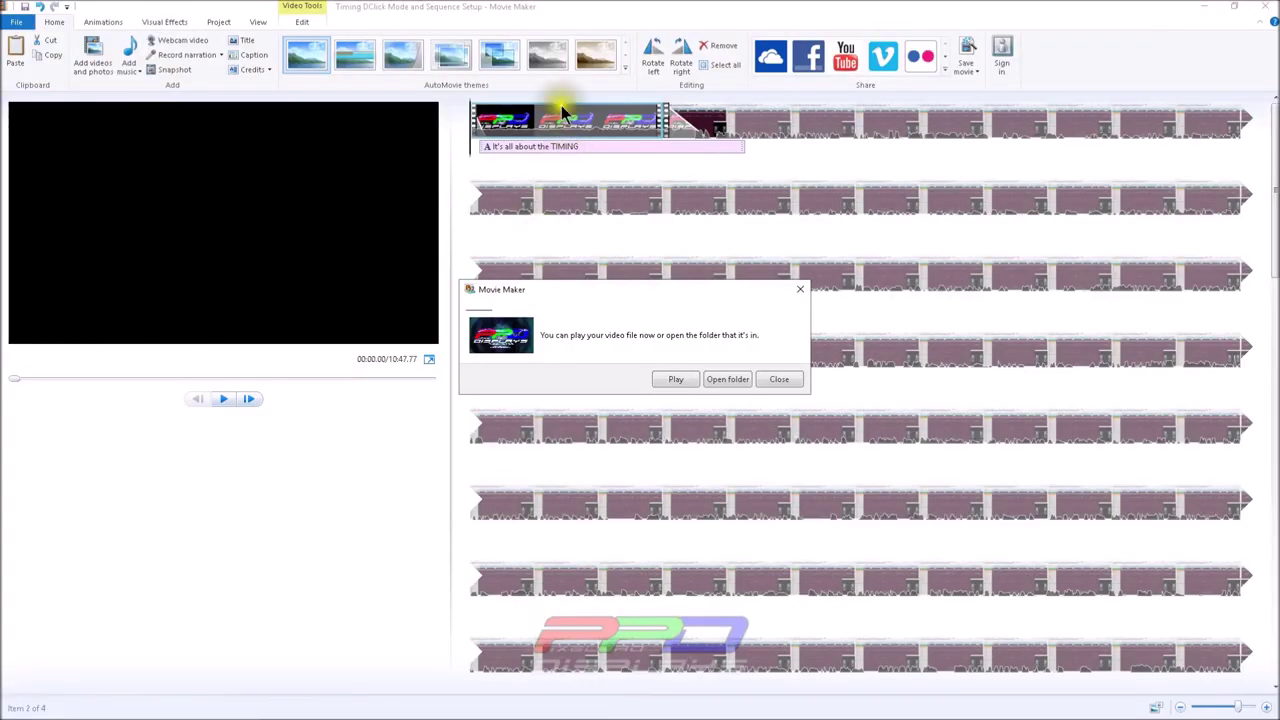
Dismiss Movie Maker's video-finished message, restore its window, and return to xLights.
left_click(776, 380)
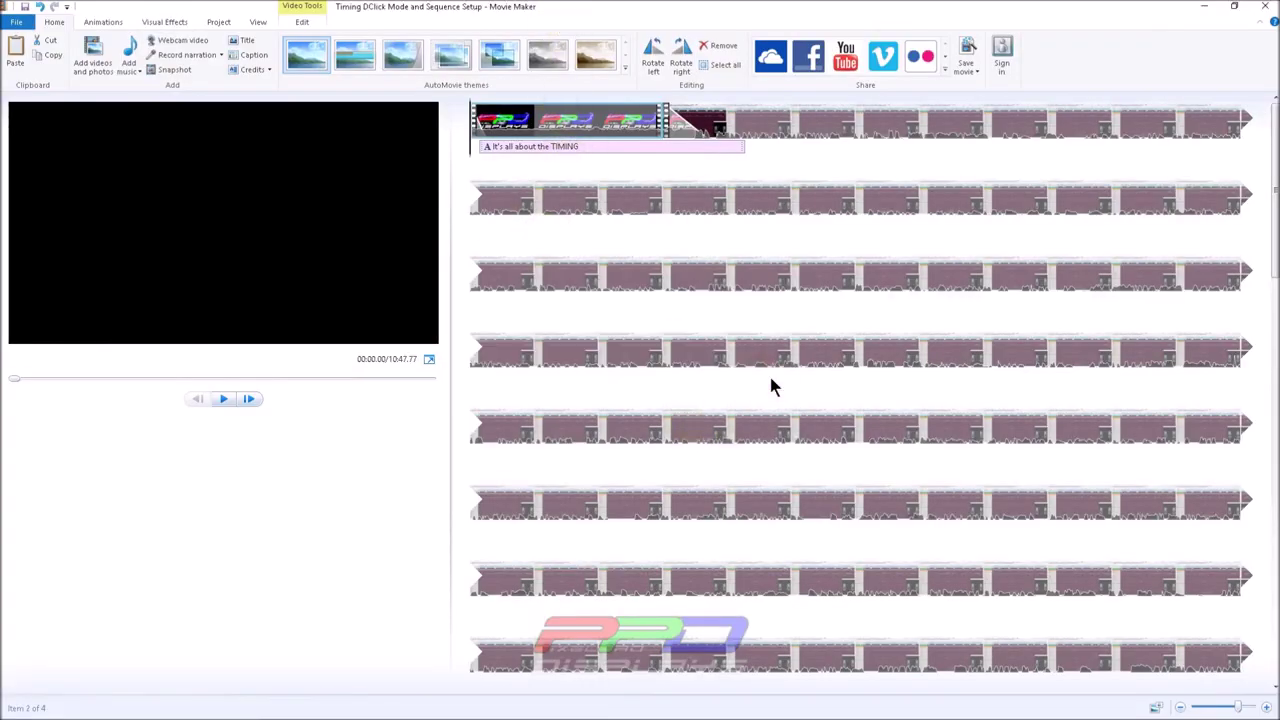
double_click(690, 18)
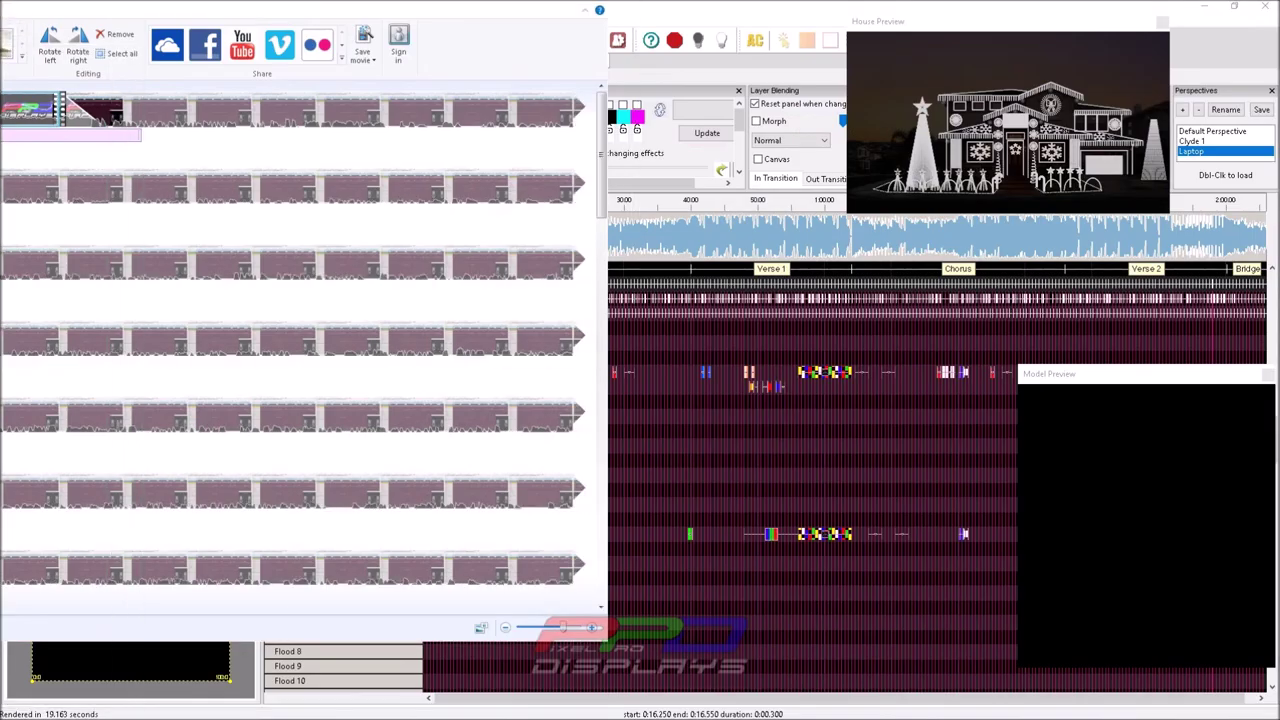
left_click(658, 78)
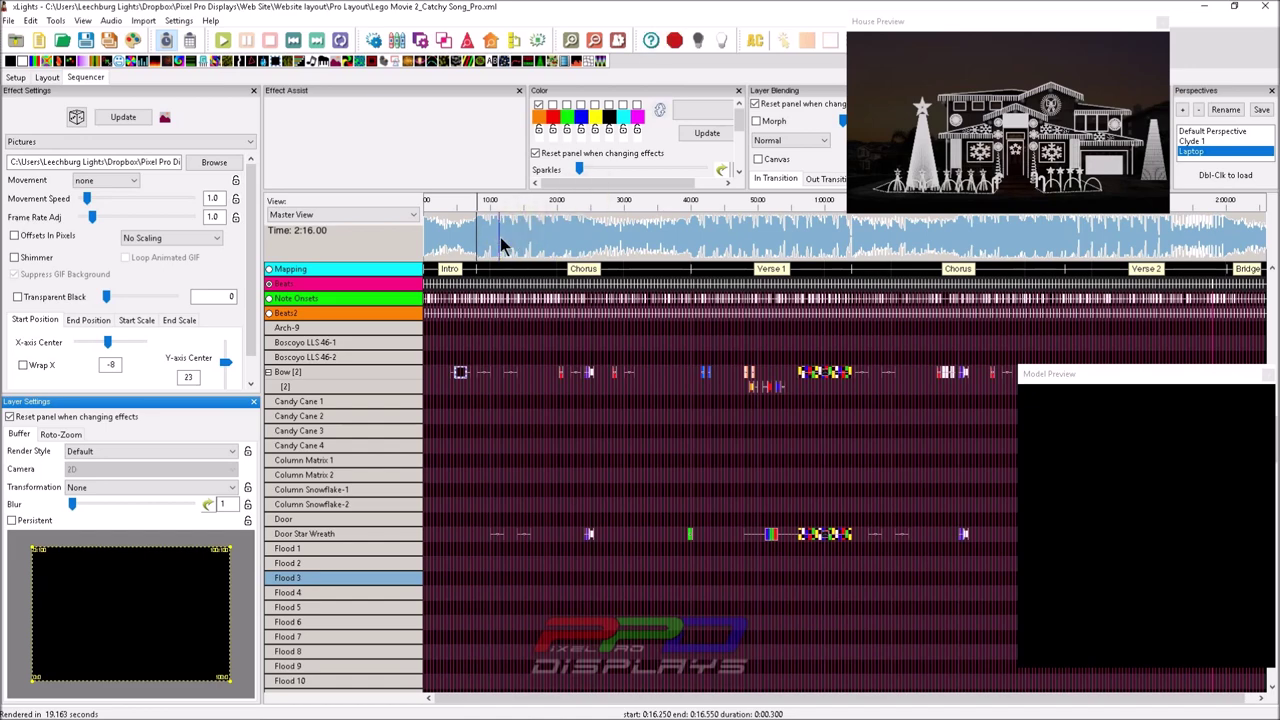
Dock the floating House Preview into the top row between Color and Layer Blending.
left_click_drag(1063, 24, 910, 175)
left_click_drag(810, 198, 745, 125)
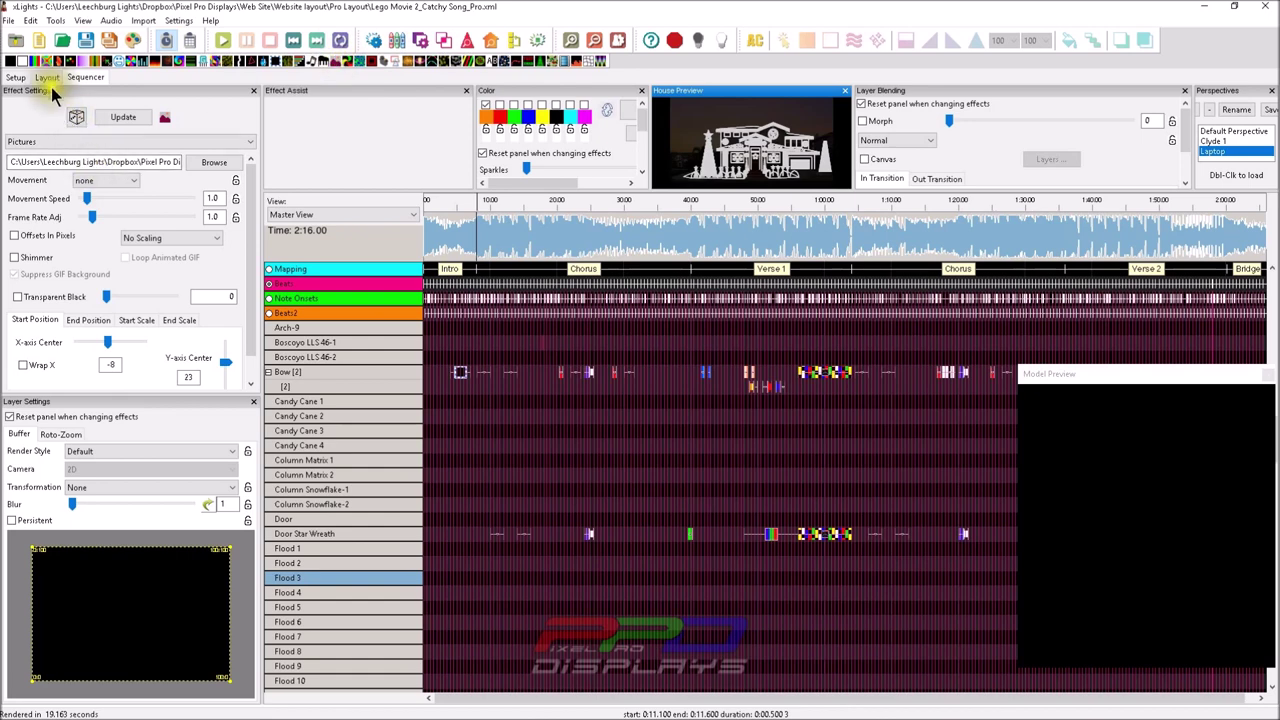
Hide the Effect Settings and Layer Settings panes with their toolbar toggles.
left_click(374, 45)
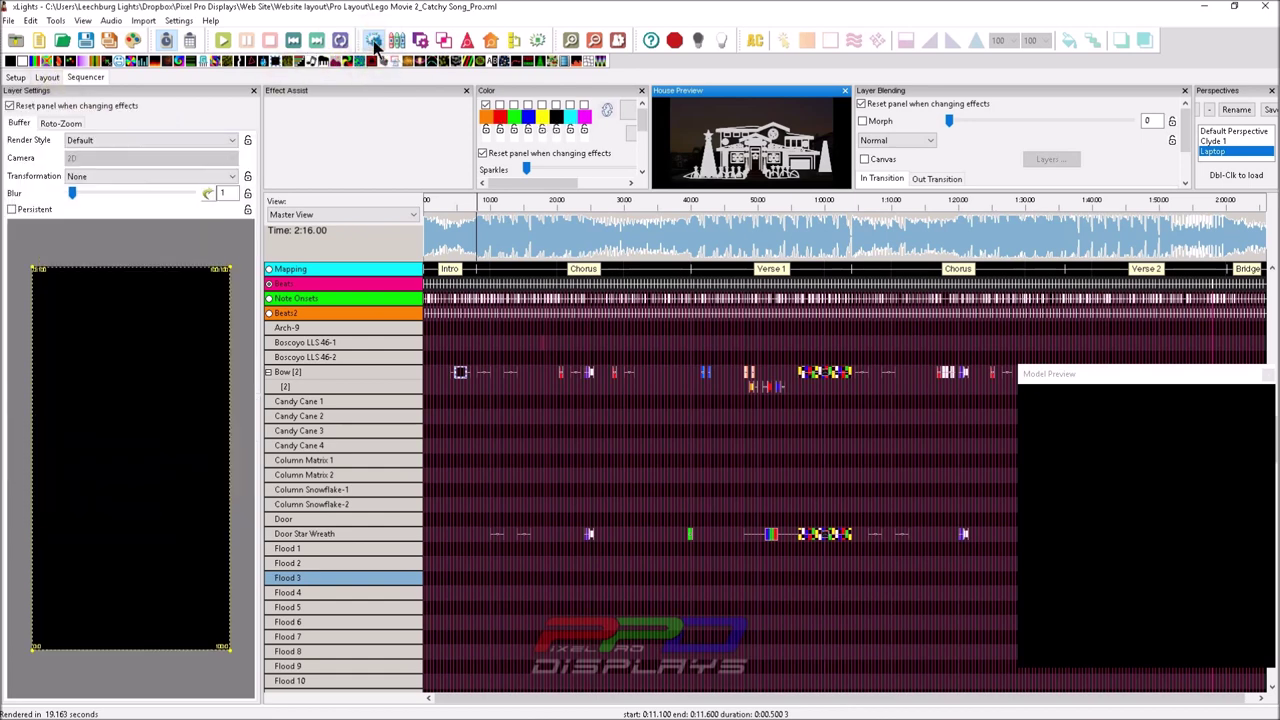
left_click(374, 45)
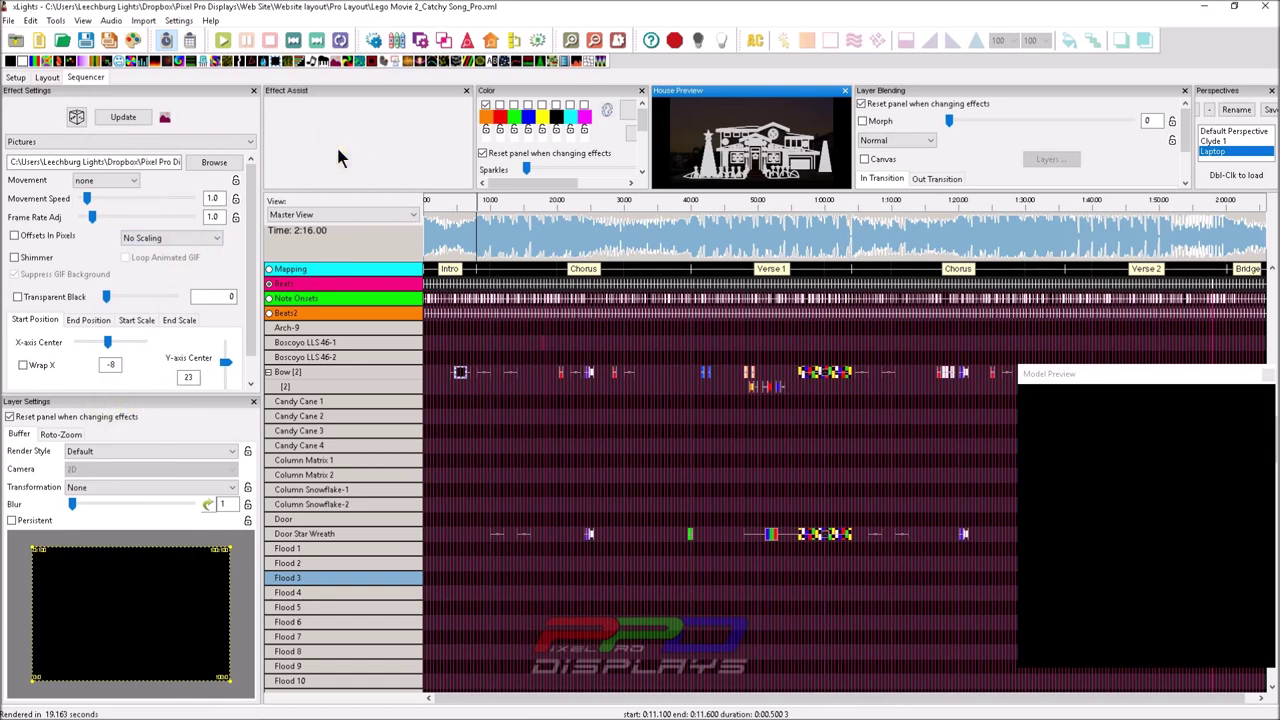
left_click(423, 46)
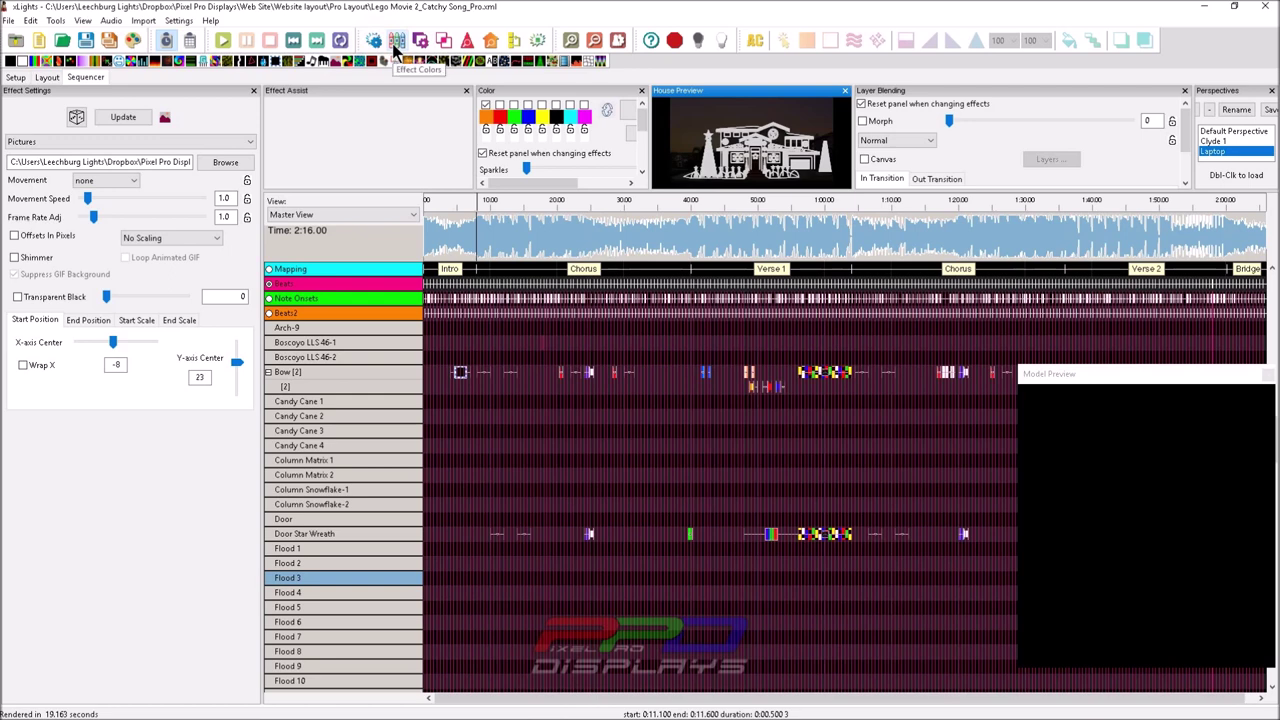
left_click(375, 44)
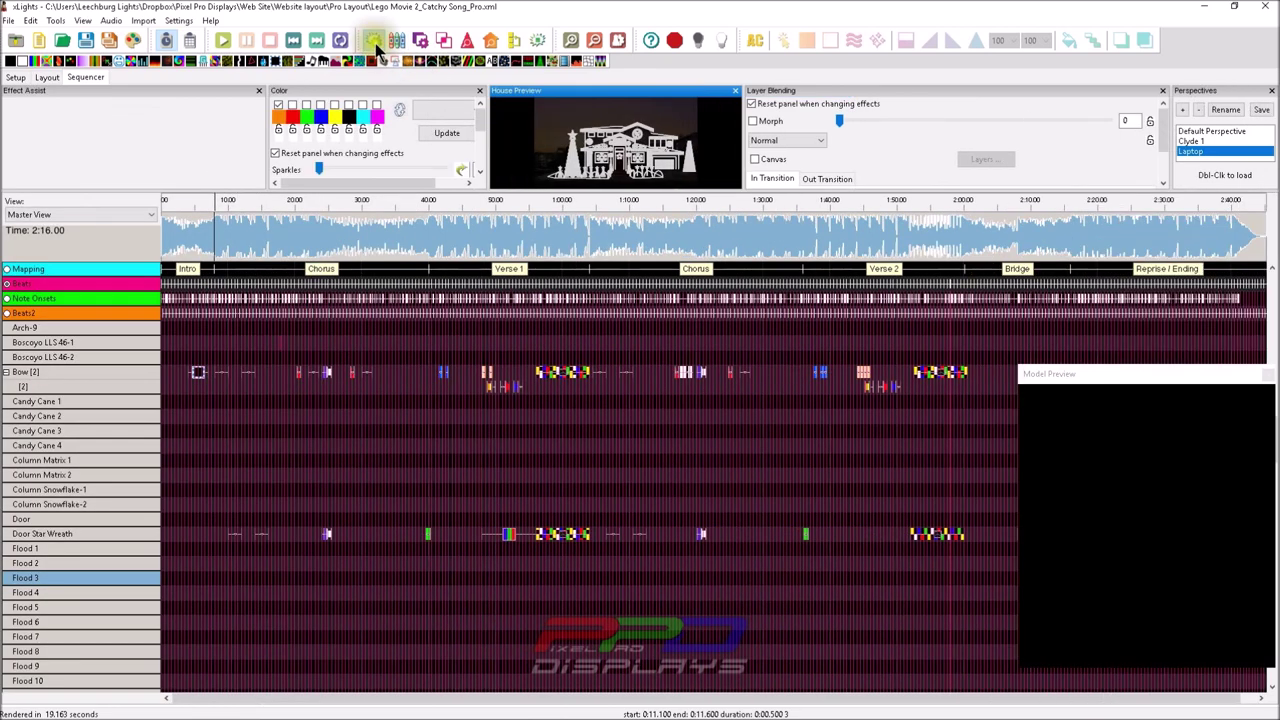
Toggle the Model Preview off and back on.
left_click(467, 42)
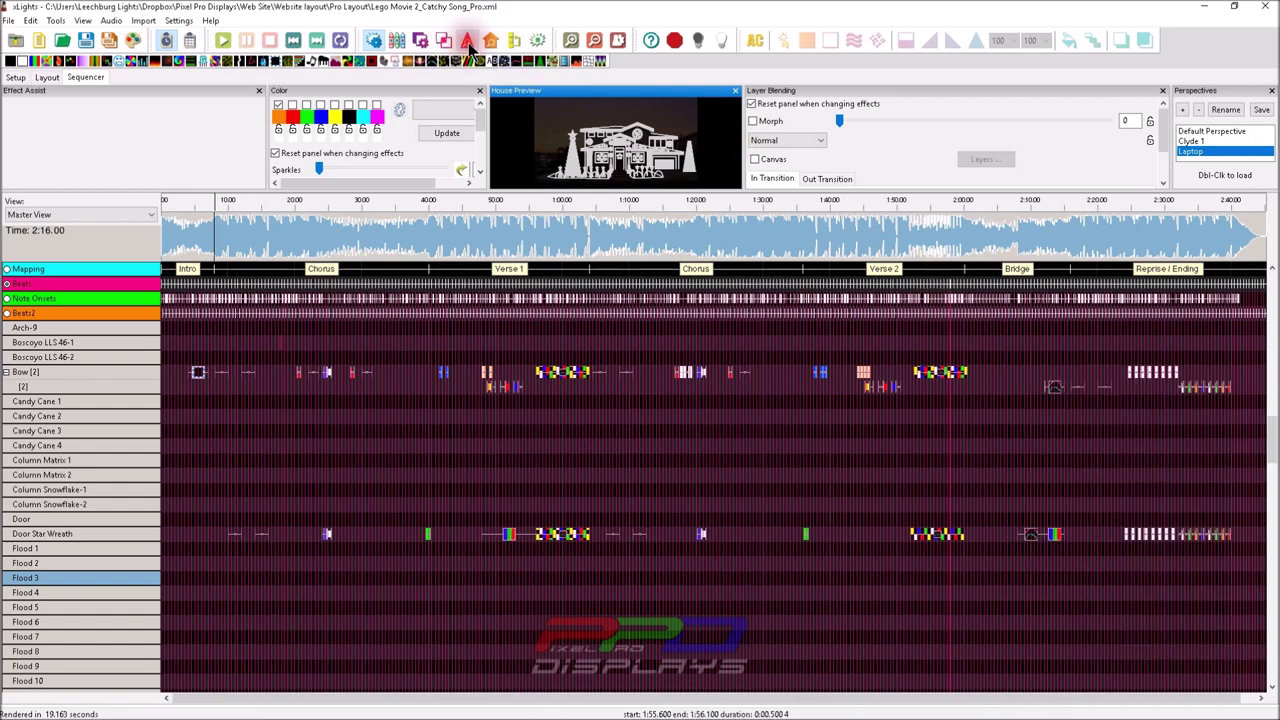
left_click(467, 42)
left_click(467, 42)
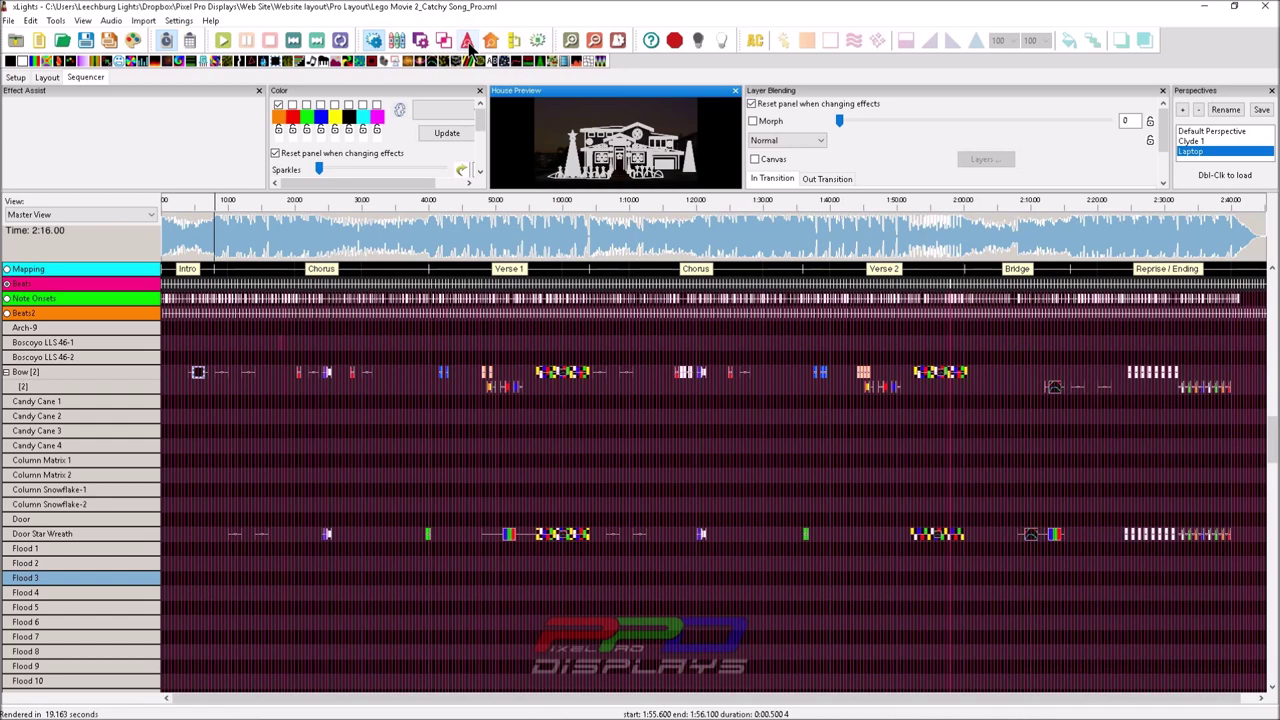
left_click(467, 42)
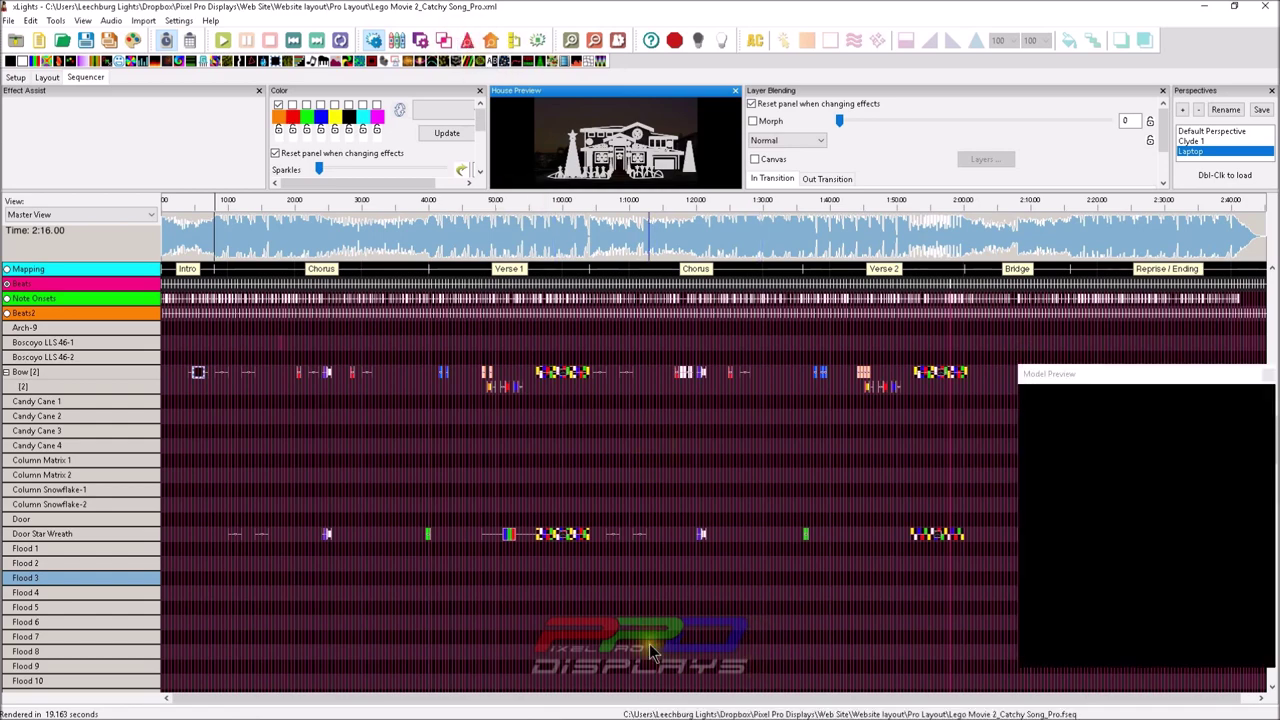
scroll(1092, 243, "up", 3)
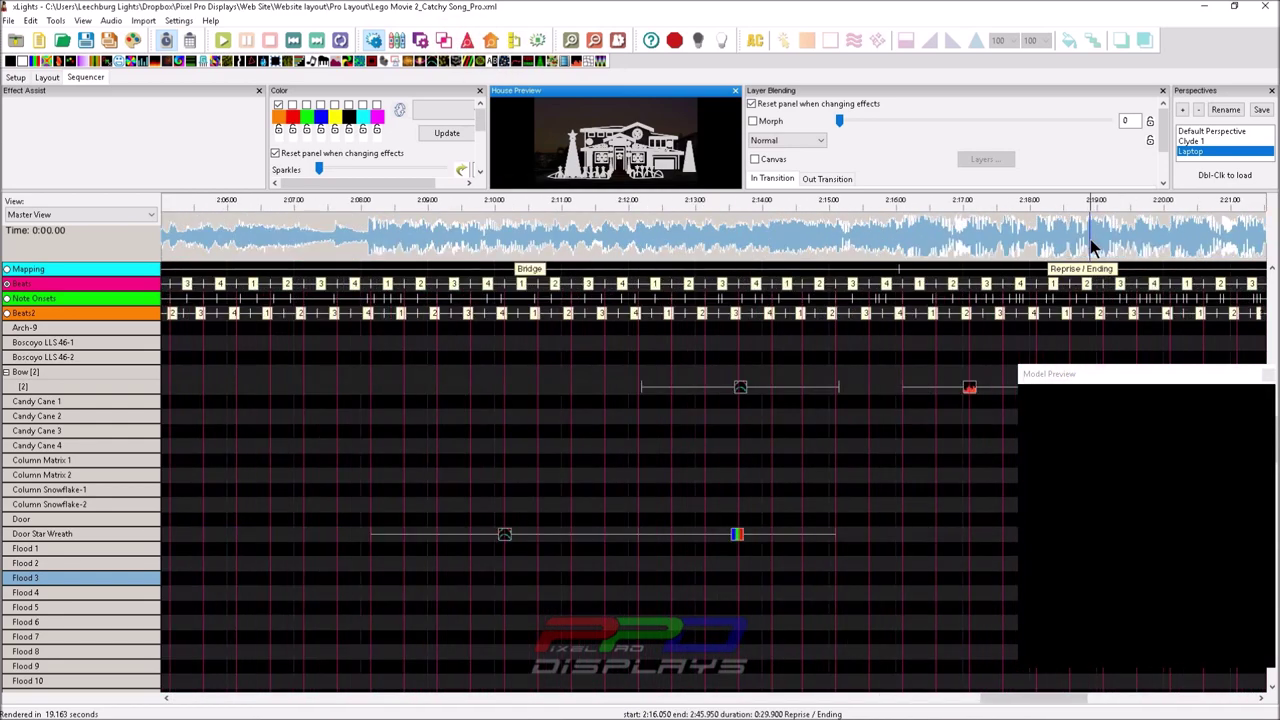
Scroll and zoom the timeline and move the play position earlier in the song.
scroll(784, 463, "right", 2)
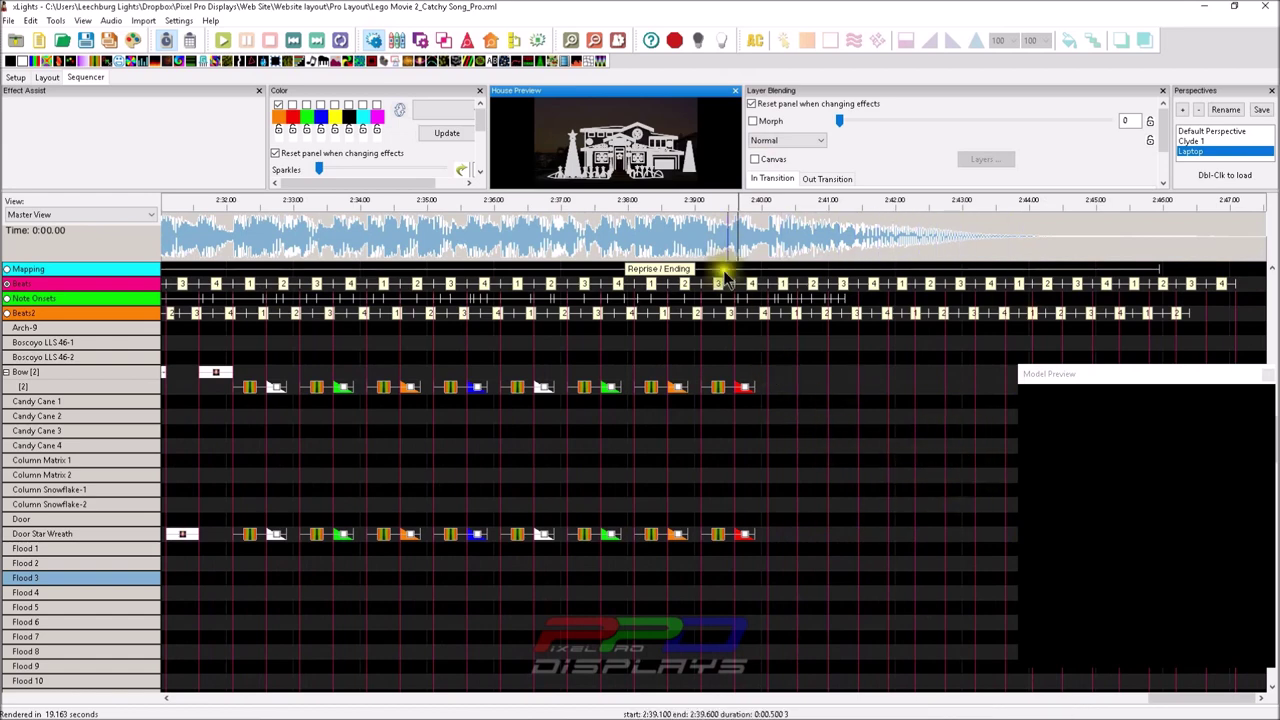
scroll(717, 265, "down", 1)
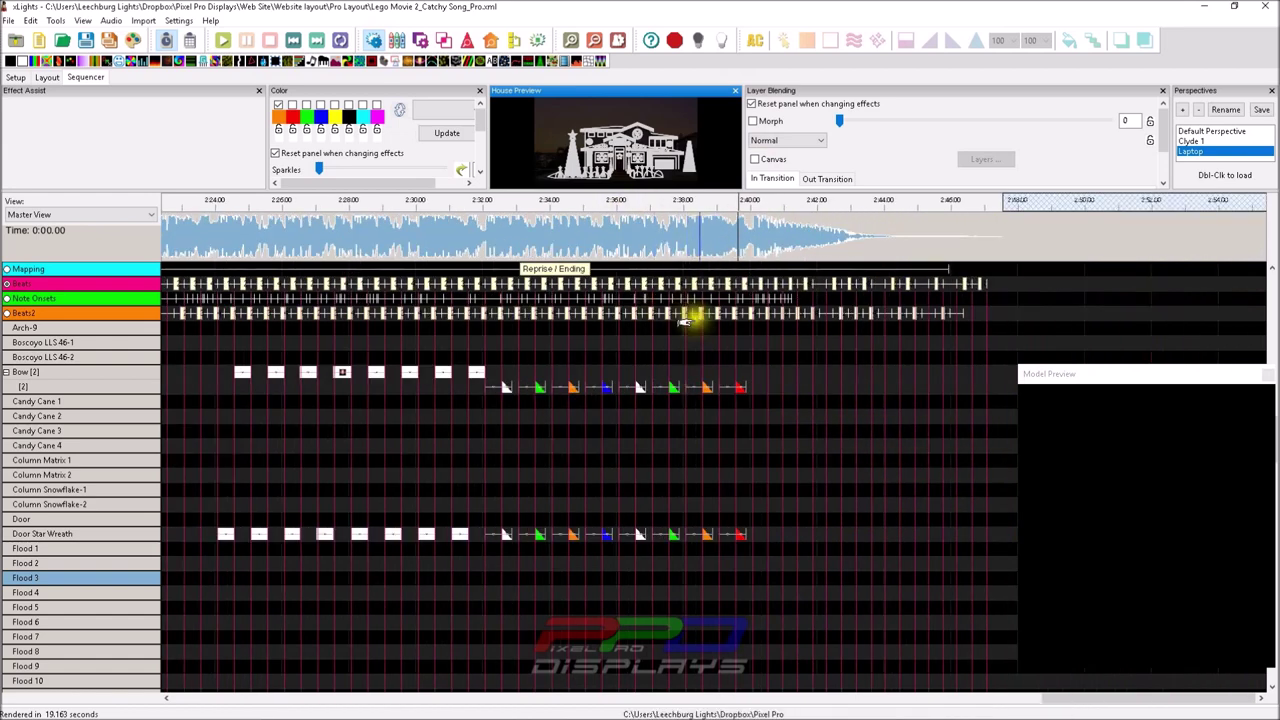
left_click(632, 252)
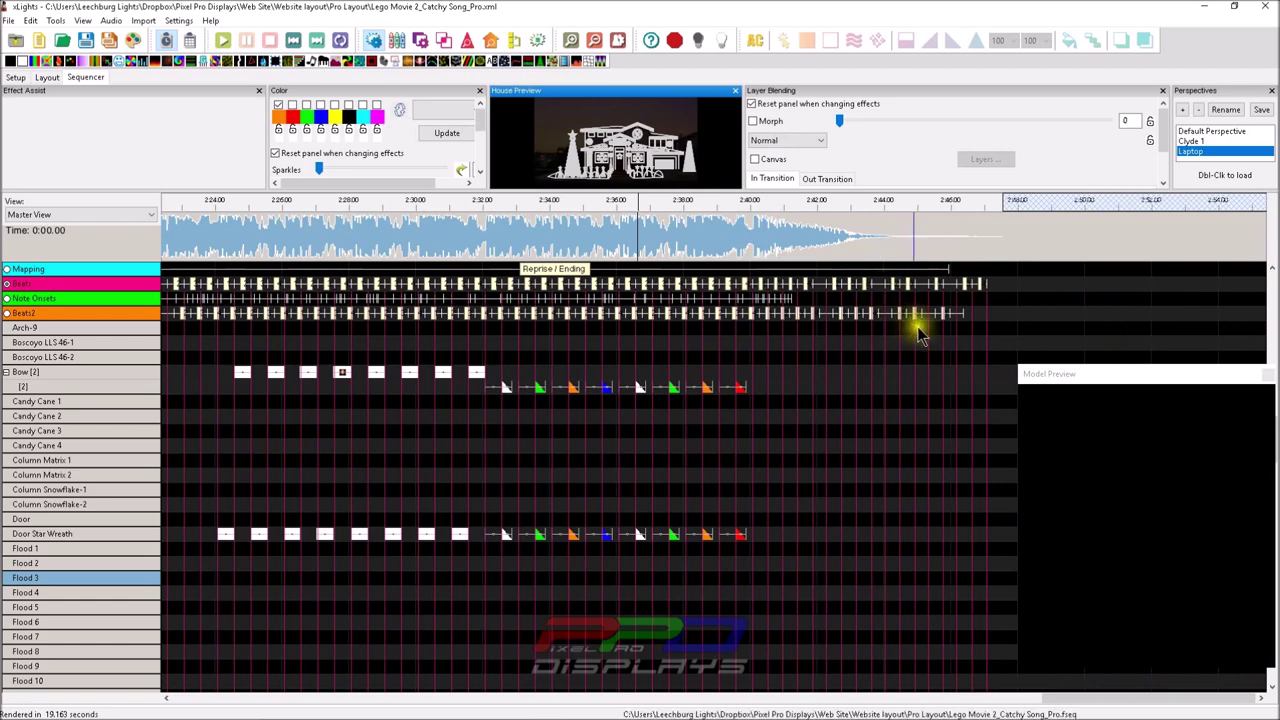
scroll(813, 370, "up", 4)
scroll(813, 372, "down", 5)
scroll(815, 378, "left", 3)
scroll(813, 378, "down", 4)
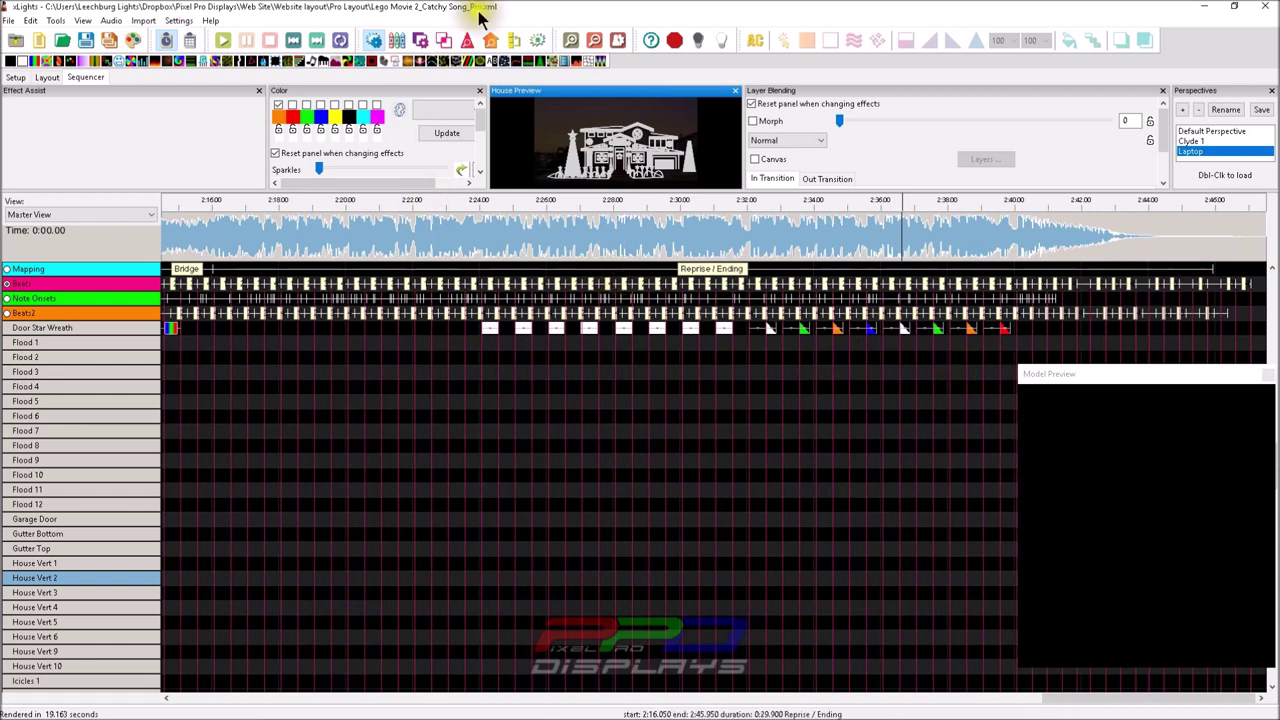
Hide the Model Preview pane, then show it again.
left_click(466, 40)
left_click(697, 286)
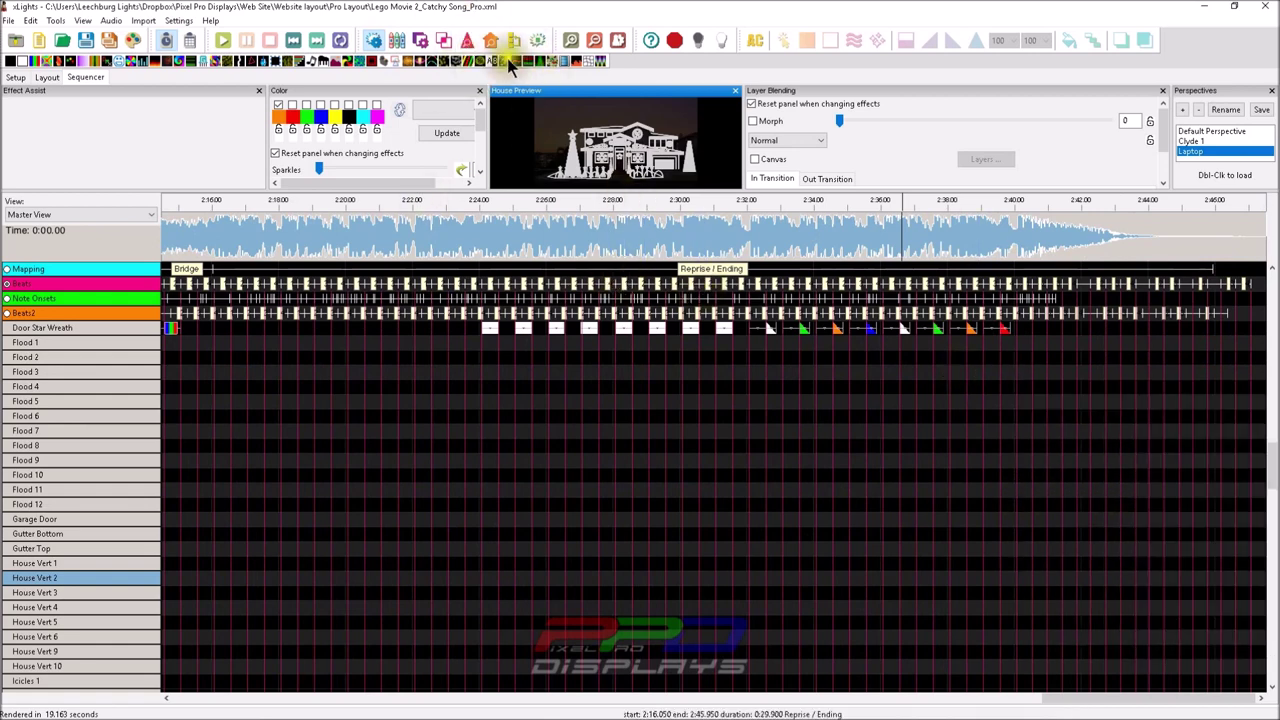
left_click(465, 44)
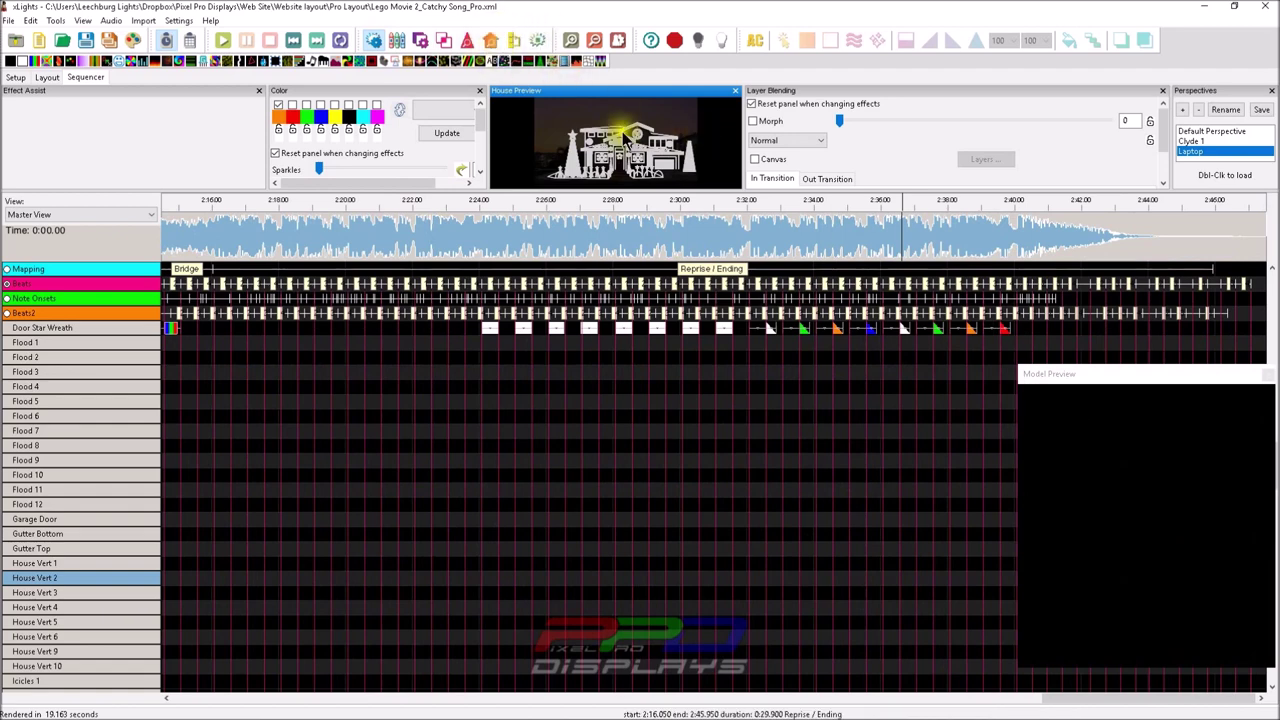
left_click(493, 44)
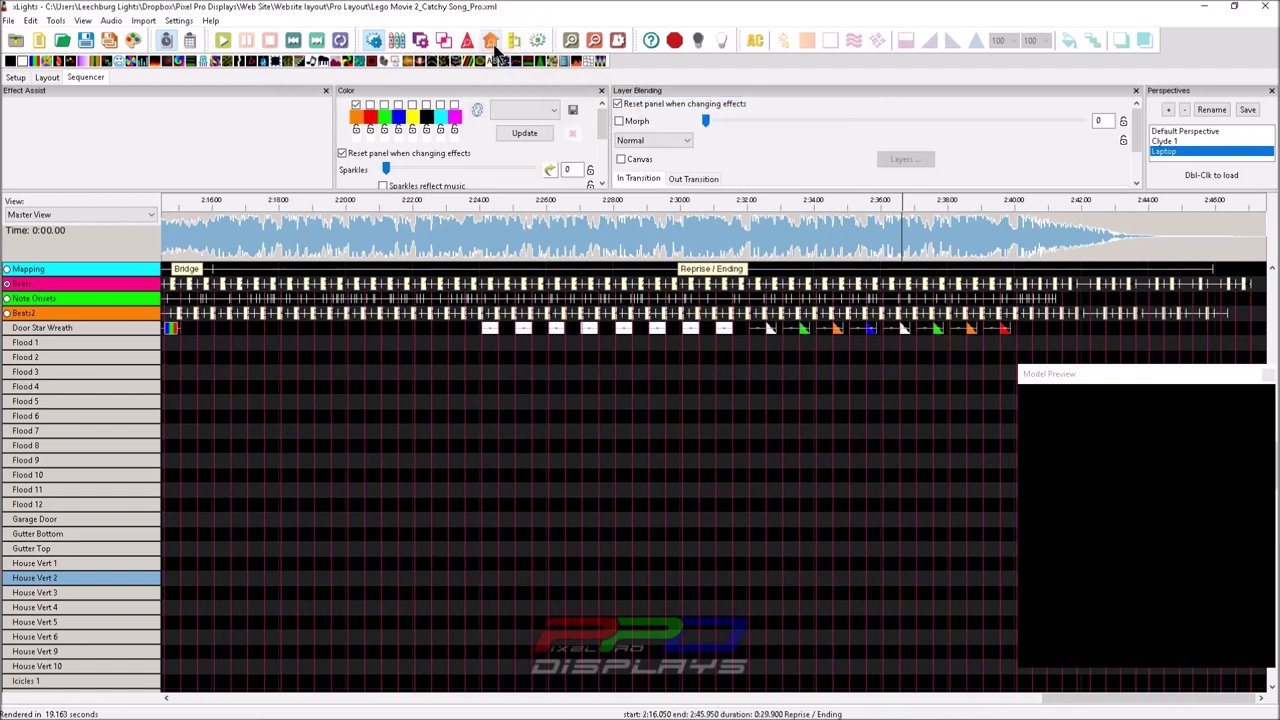
left_click(492, 42)
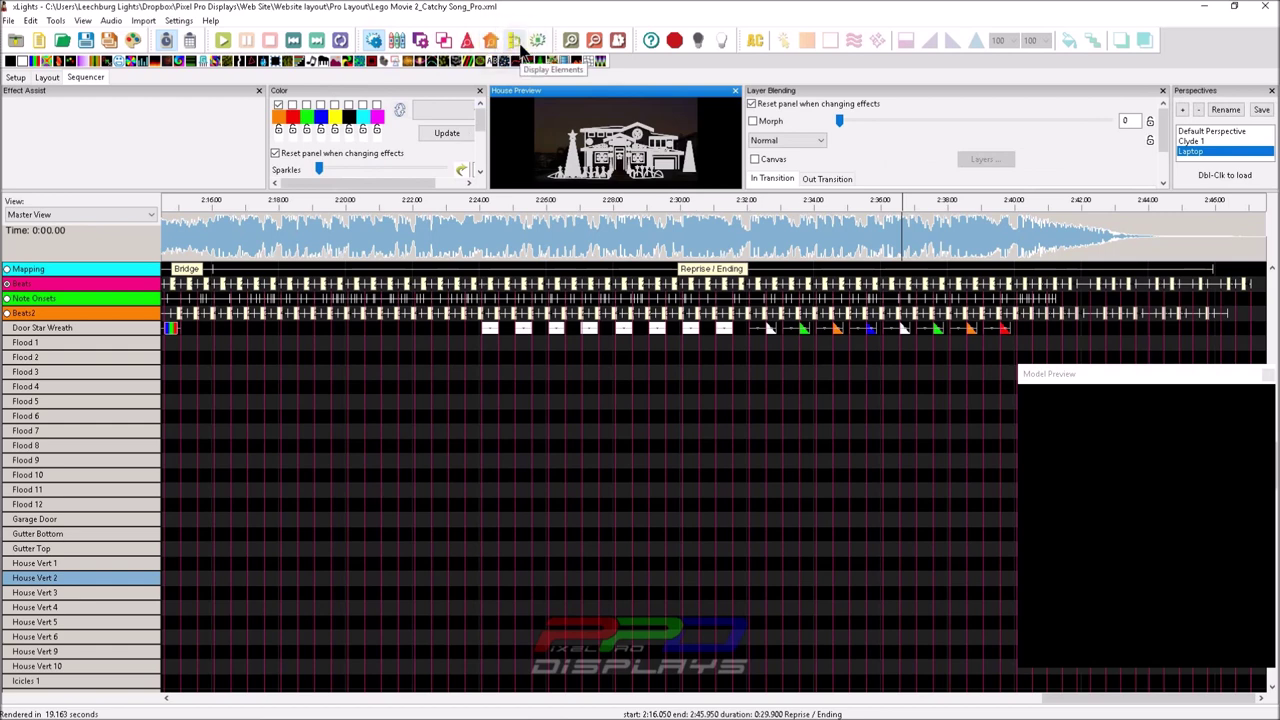
left_click(514, 40)
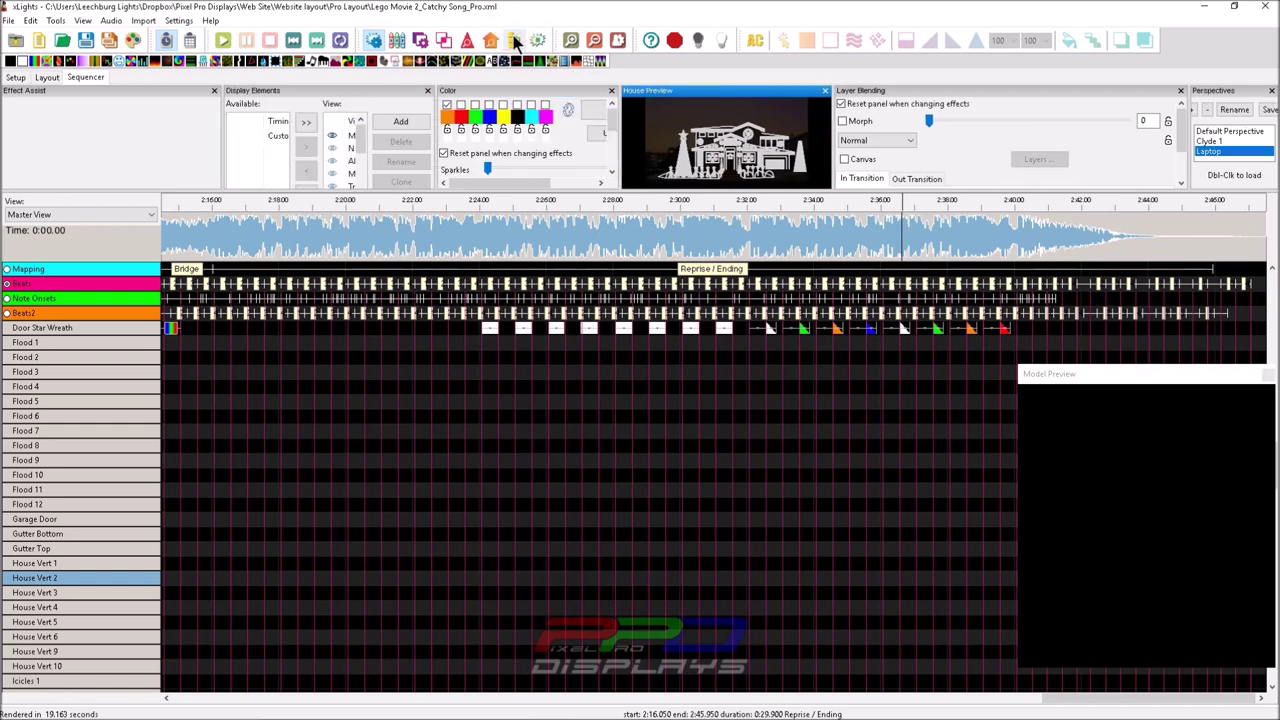
left_click(514, 40)
left_click(514, 40)
left_click(489, 42)
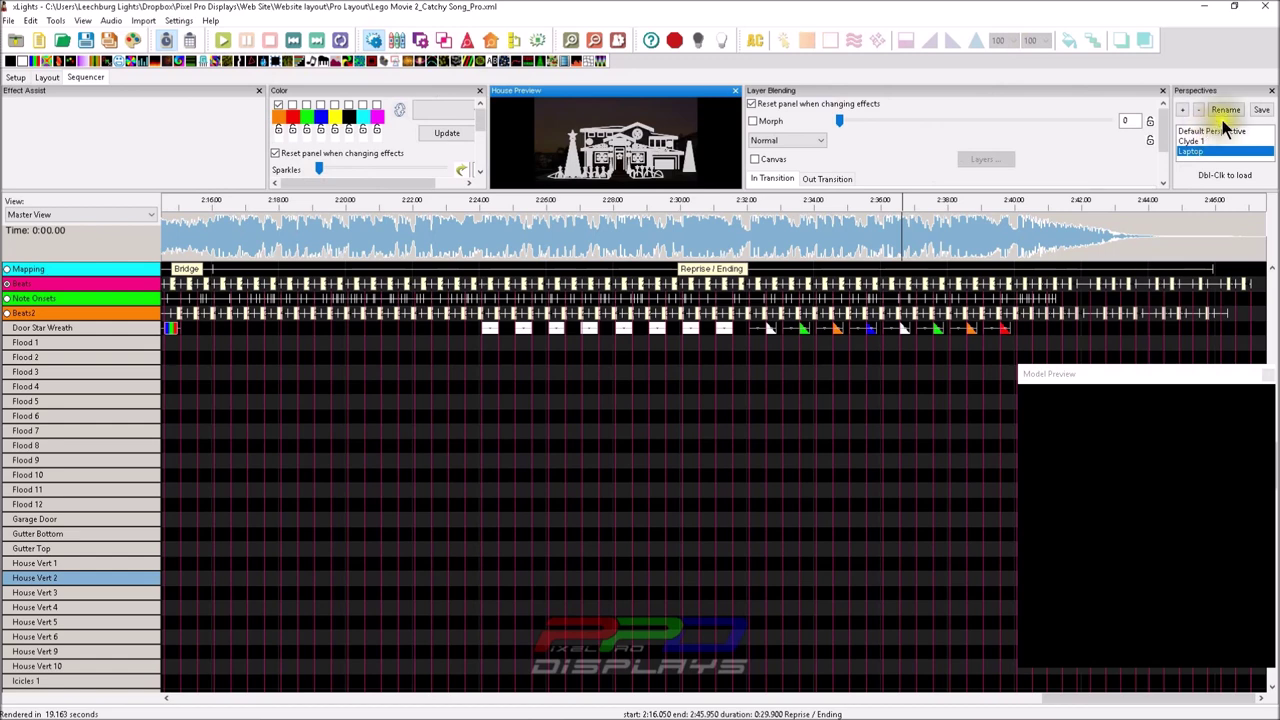
Save the current panel arrangement to the Laptop perspective.
left_click(1260, 111)
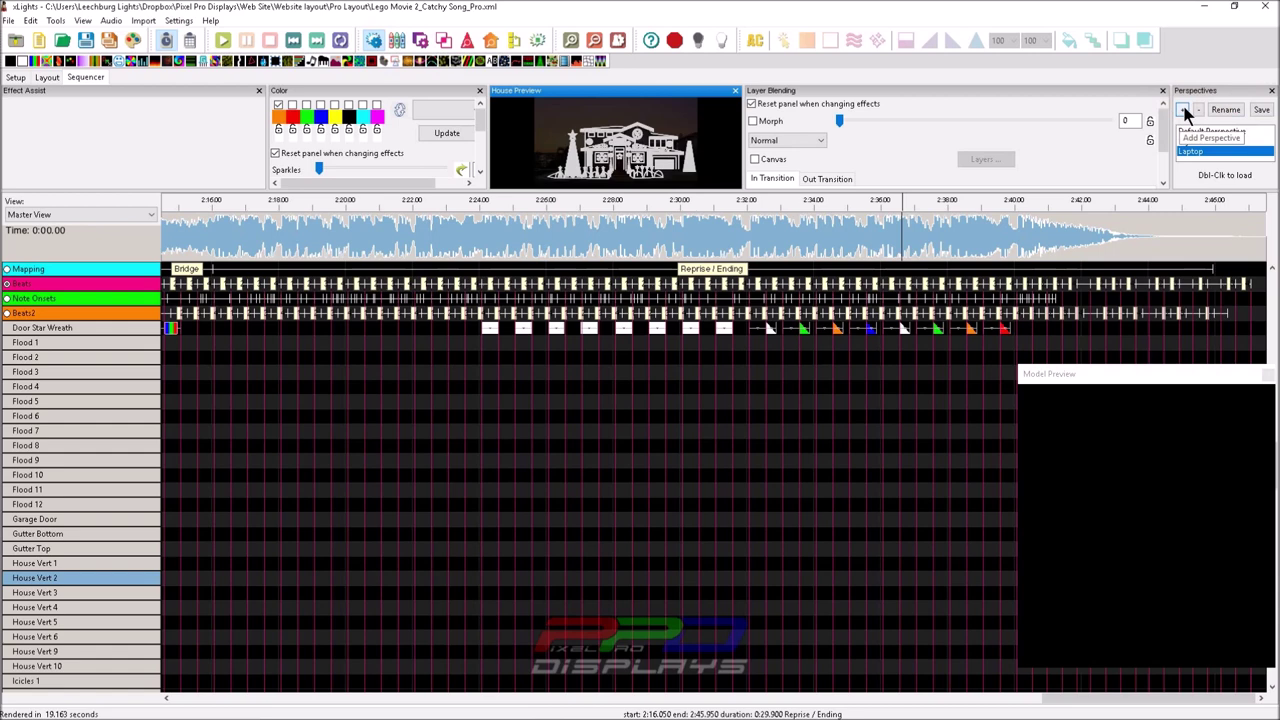
left_click(1185, 111)
left_click(1262, 111)
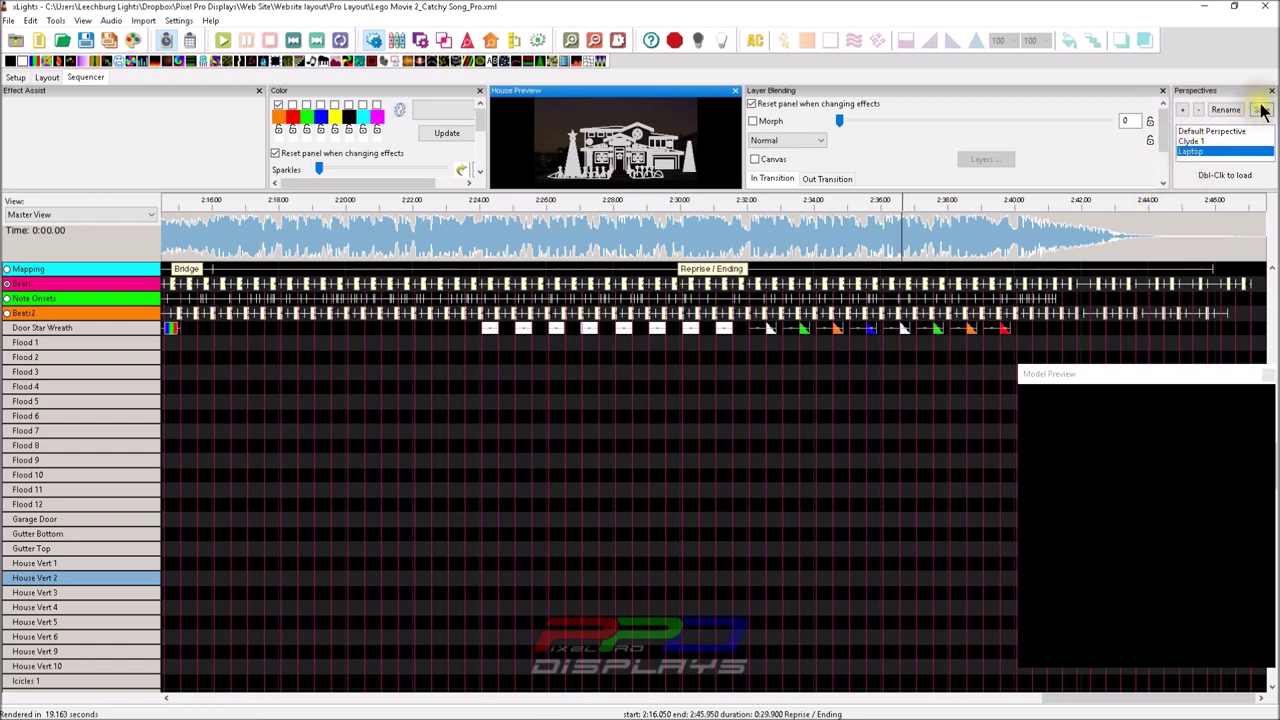
left_click(884, 80)
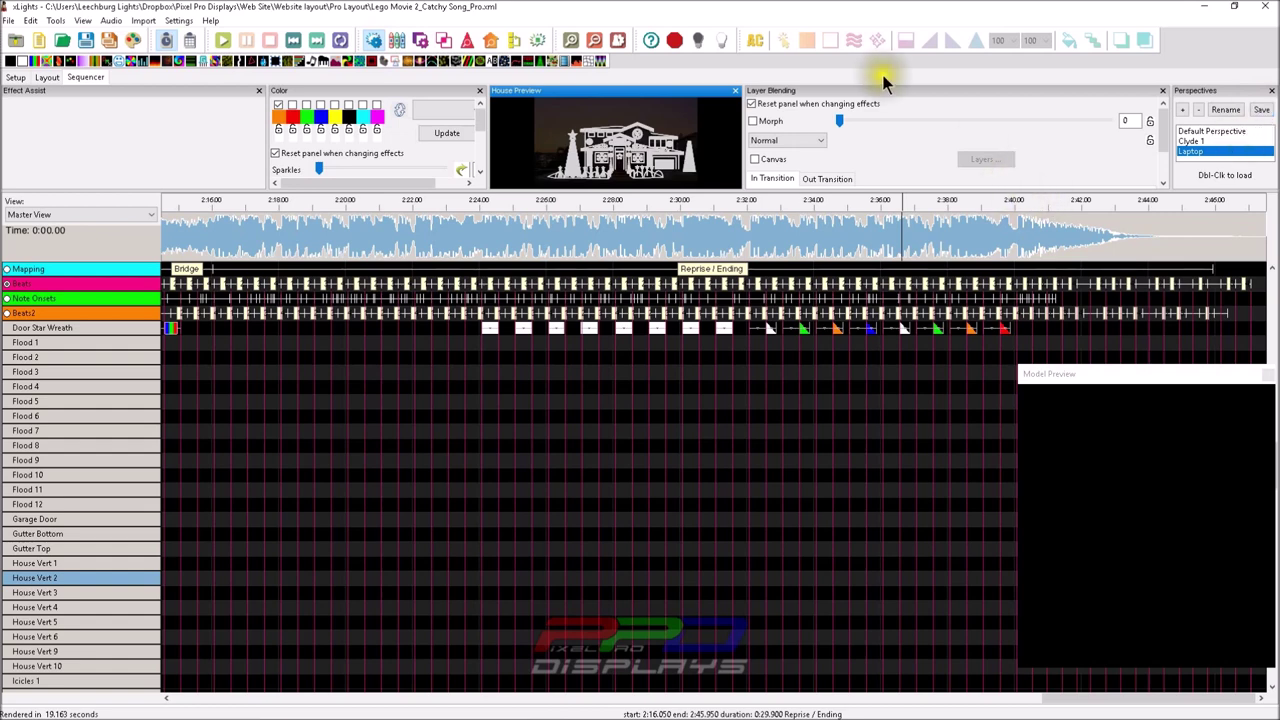
Undock Layer Blending, dock Color below the grid, then load the Clyde 1 perspective.
left_click_drag(868, 103, 712, 640)
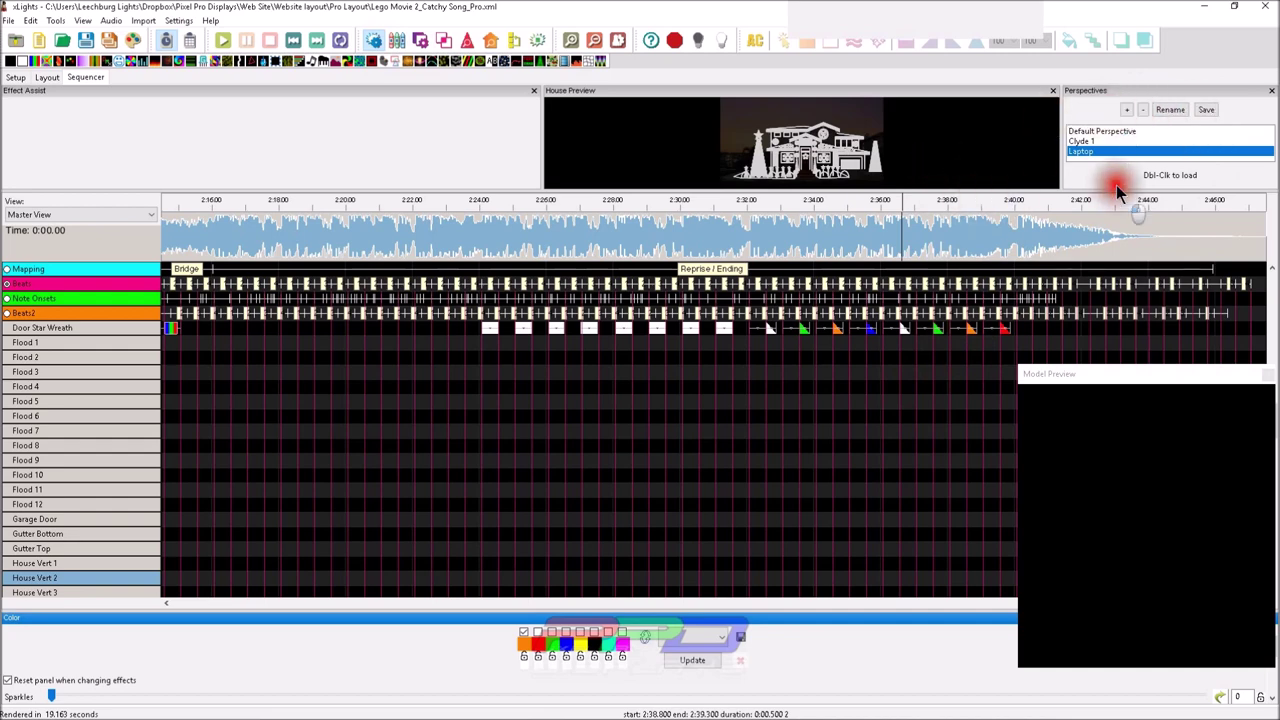
double_click(1088, 143)
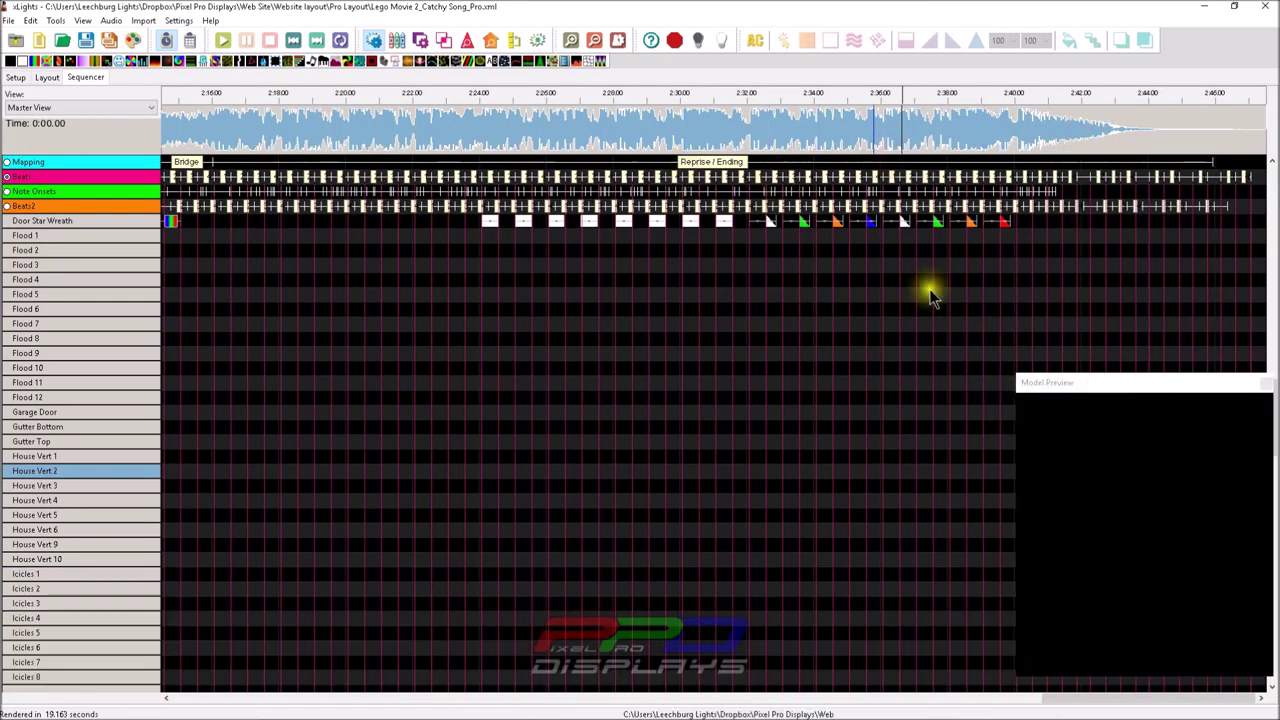
Nudge the floating Model Preview lower and save the Lego Movie 2_Catchy Song_Pro sequence.
left_click_drag(1080, 383, 1080, 410)
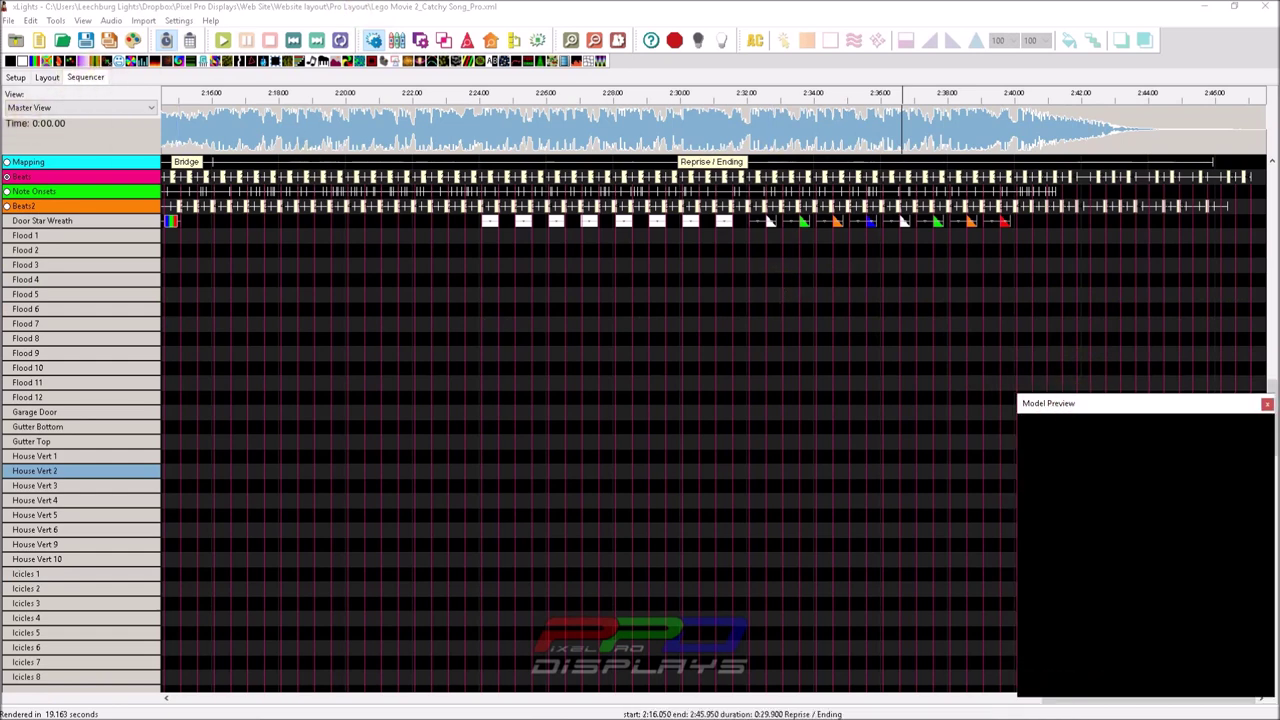
left_click(86, 40)
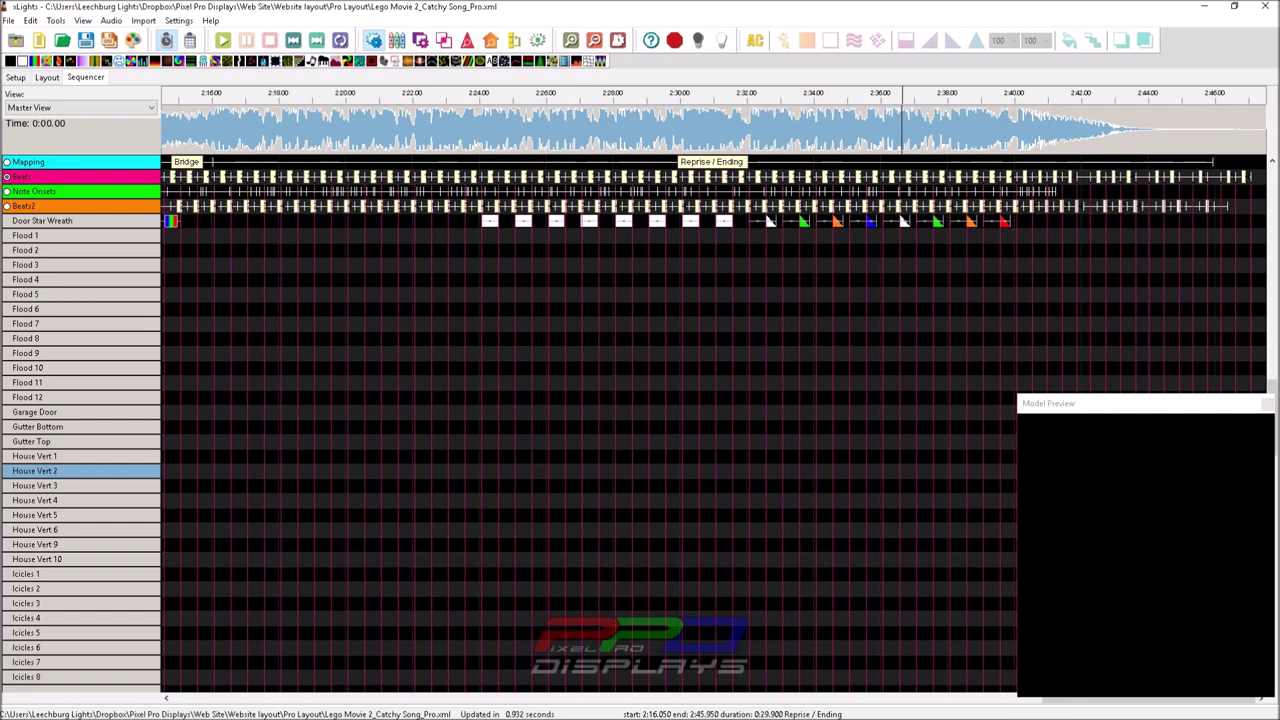
left_click(721, 40)
Select two Door Star Wreath effects and the Bridge timing segment.
left_click(796, 221)
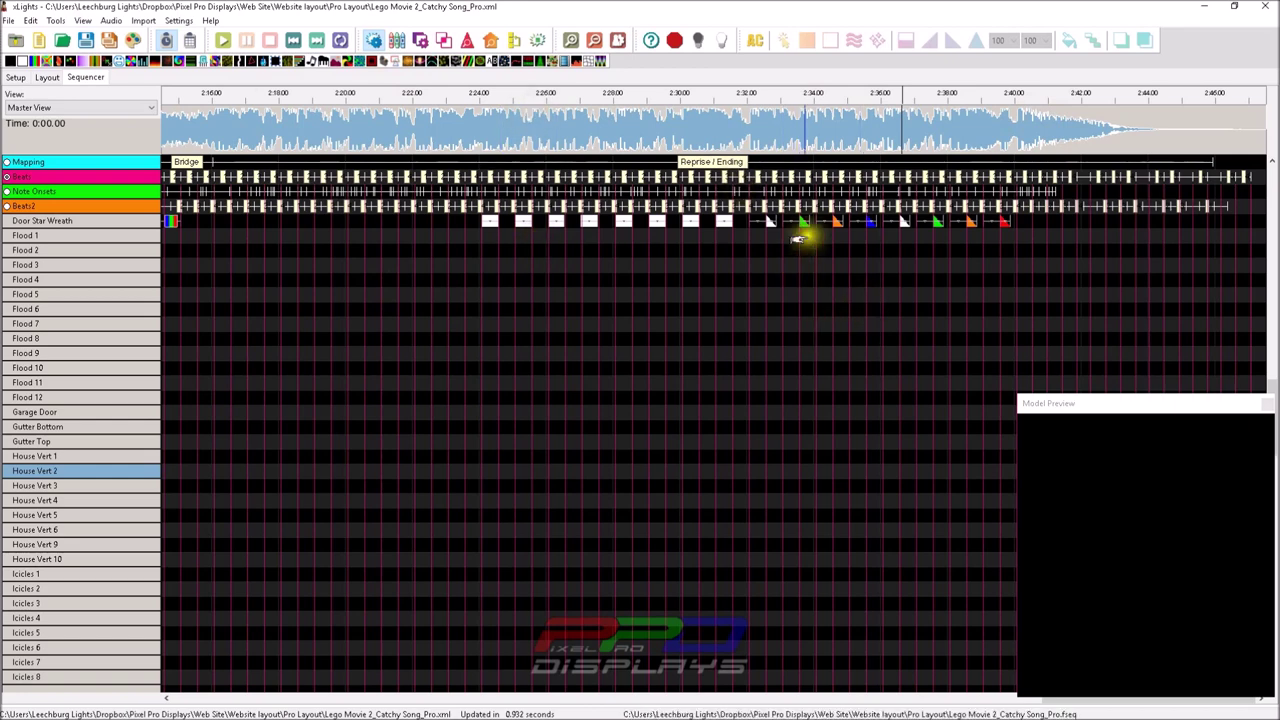
left_click(845, 186)
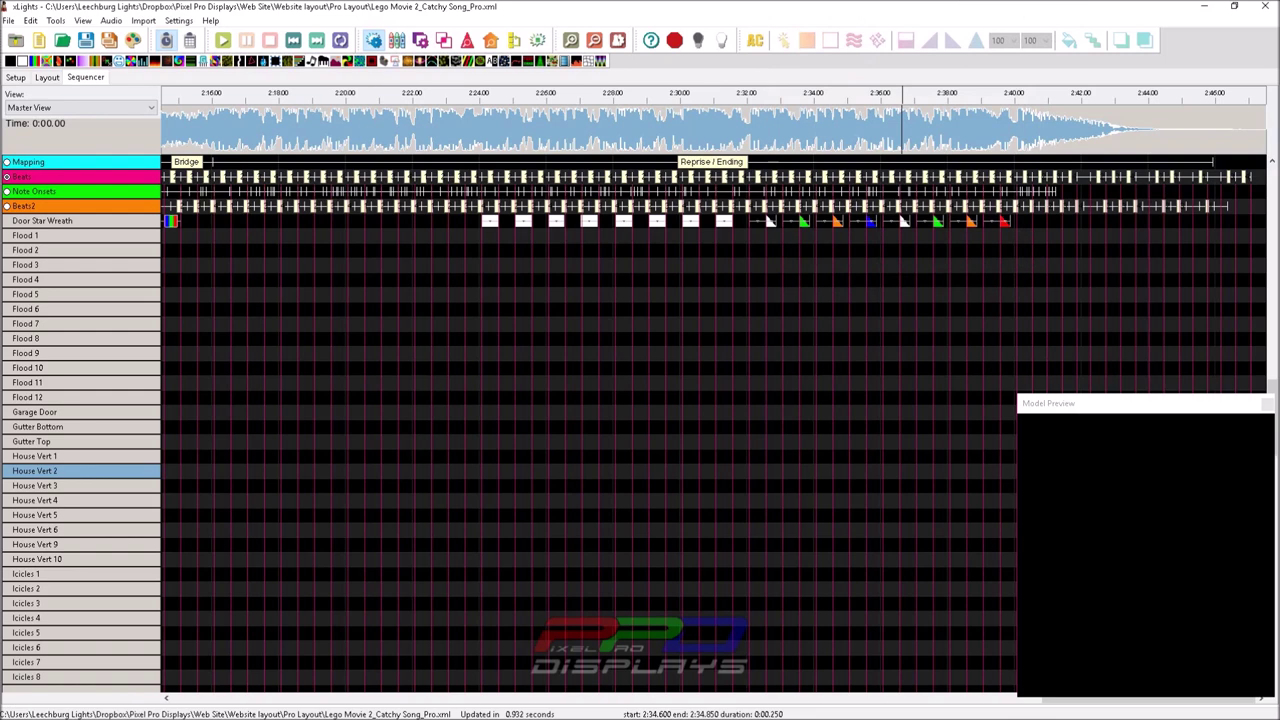
left_click(186, 162)
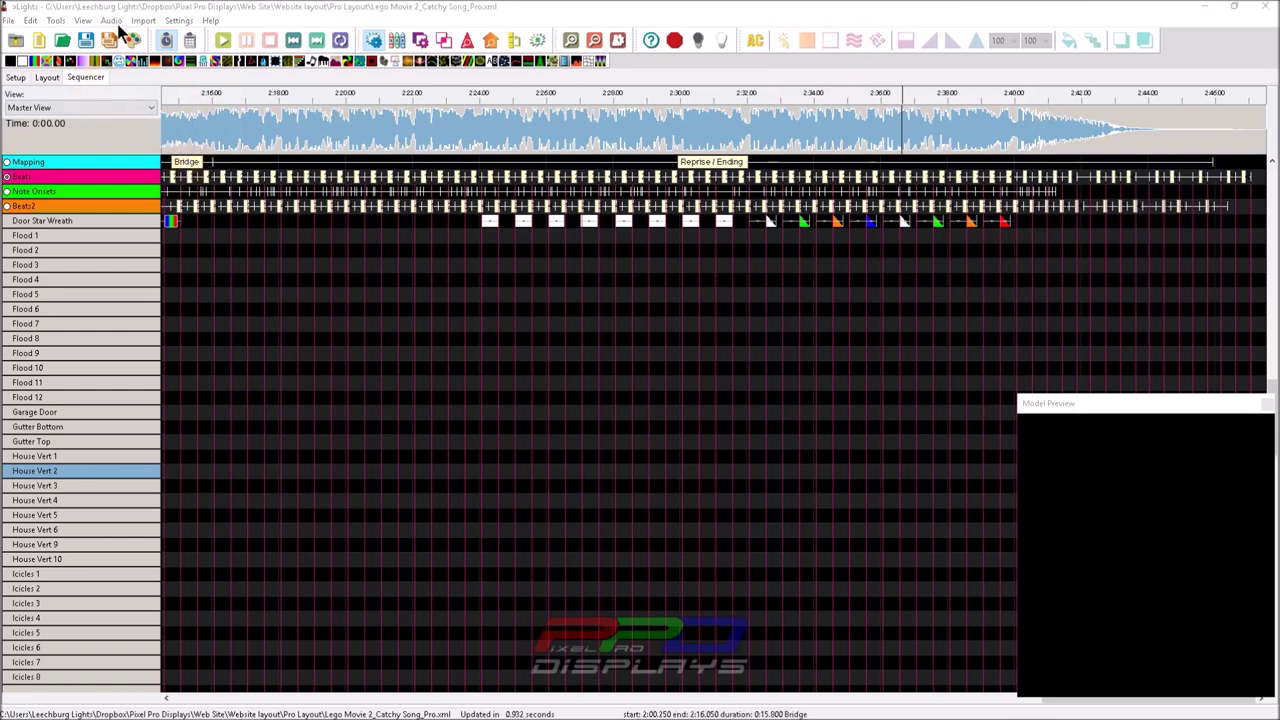
Browse the Tools and View menus and pick an entry from View > Windows.
left_click(57, 22)
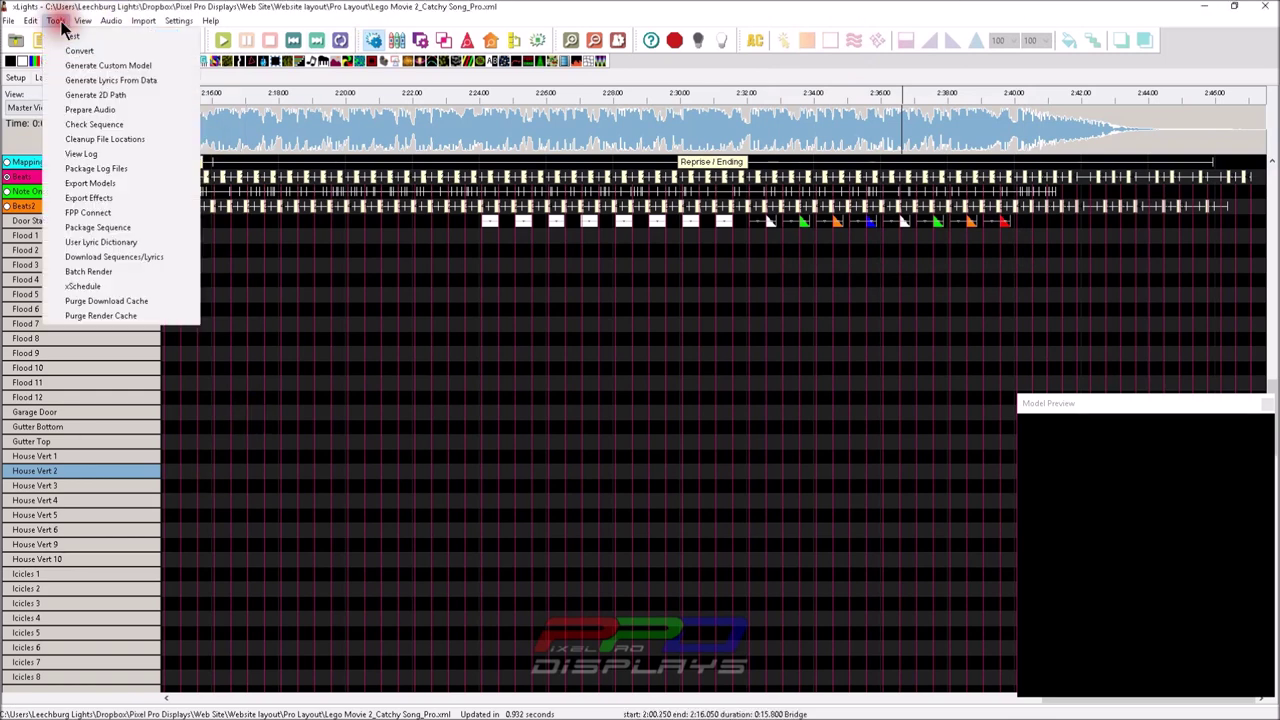
left_click(82, 22)
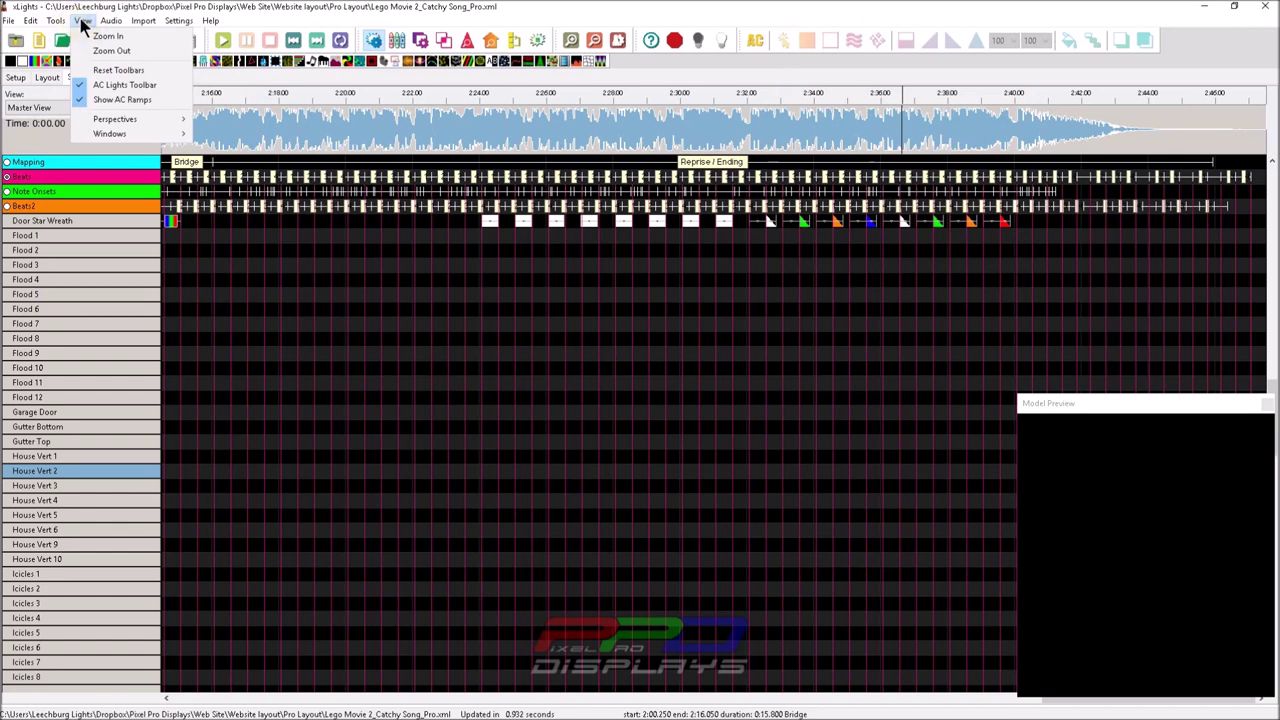
left_click(113, 97)
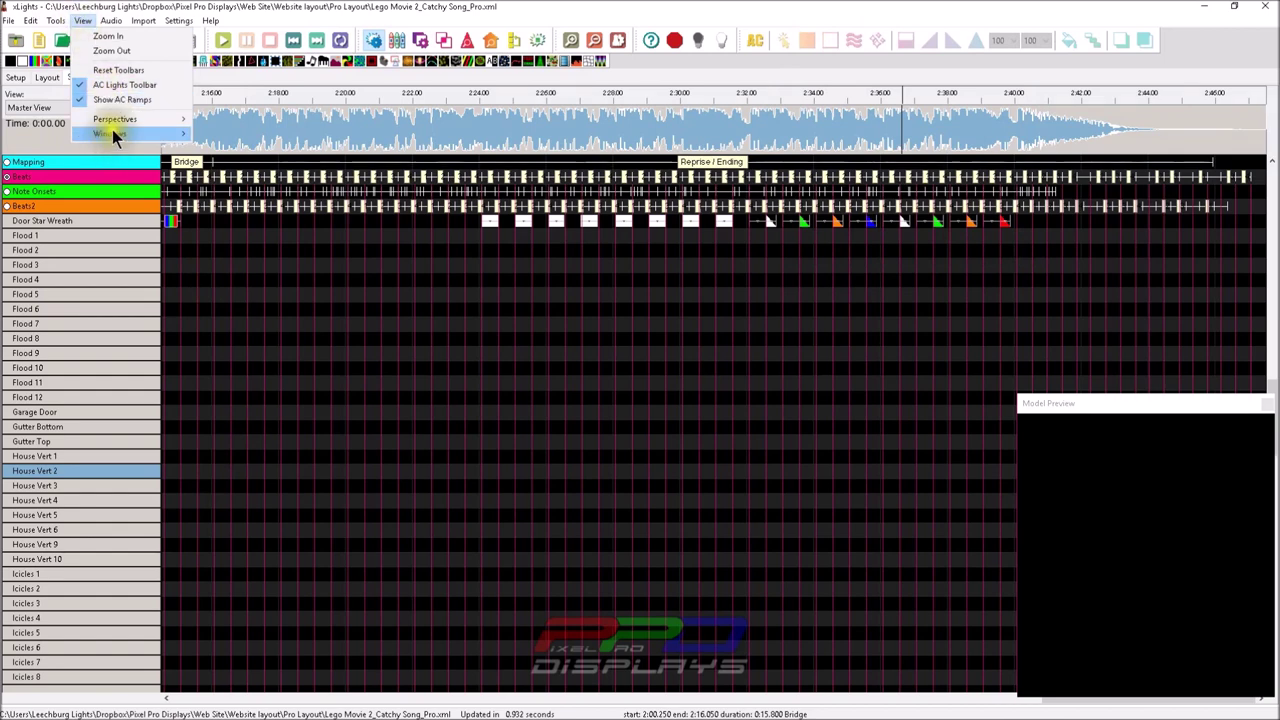
mouse_move(112, 129)
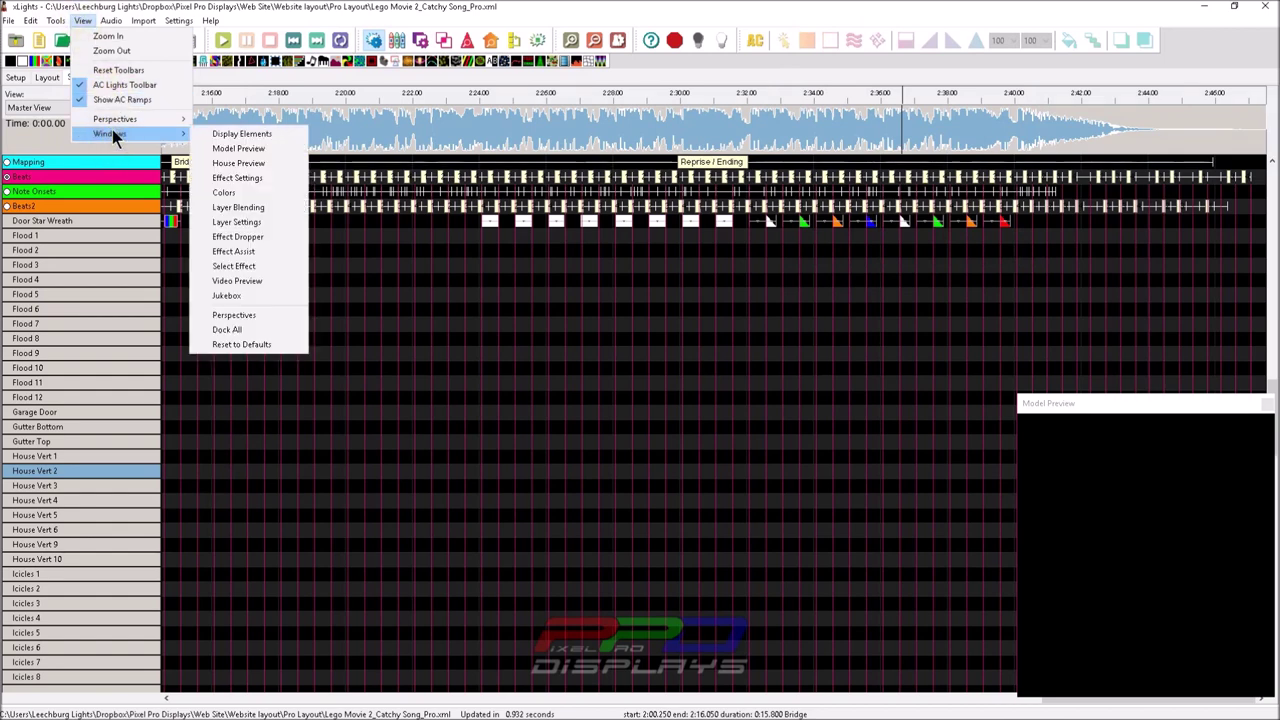
left_click(227, 316)
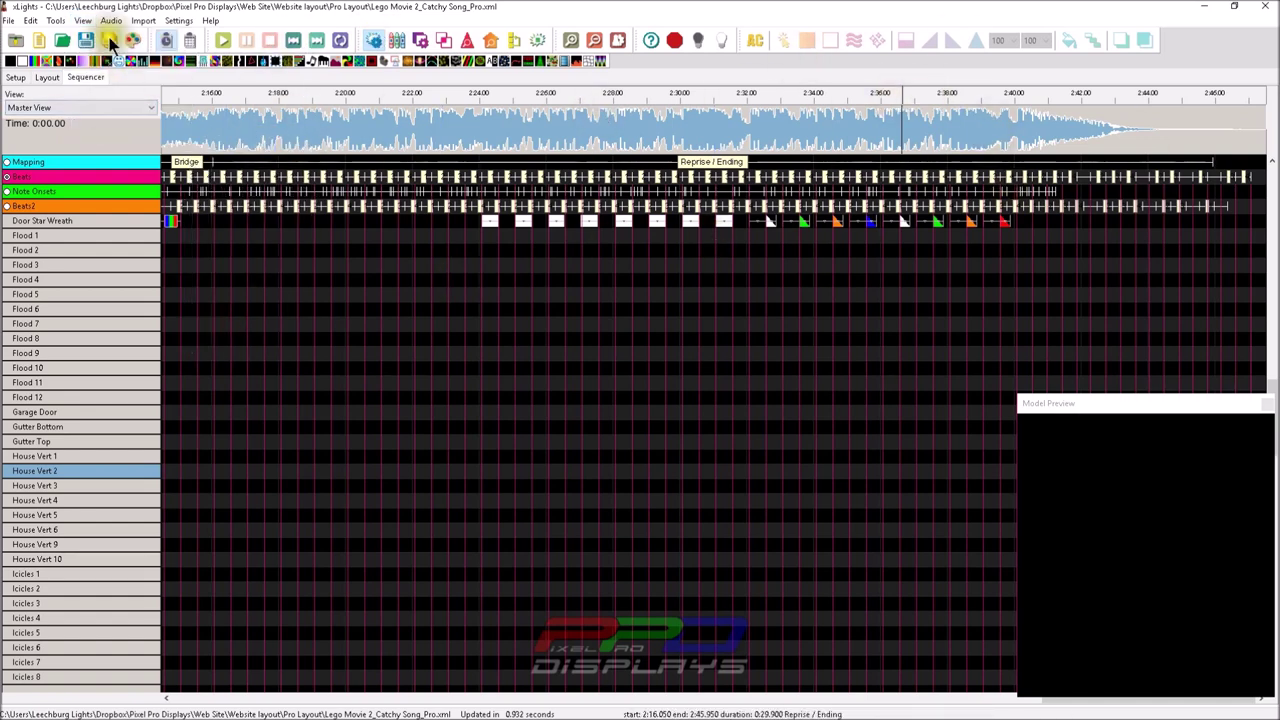
Dock every panel back into the main window with View > Windows > Dock All.
left_click(83, 20)
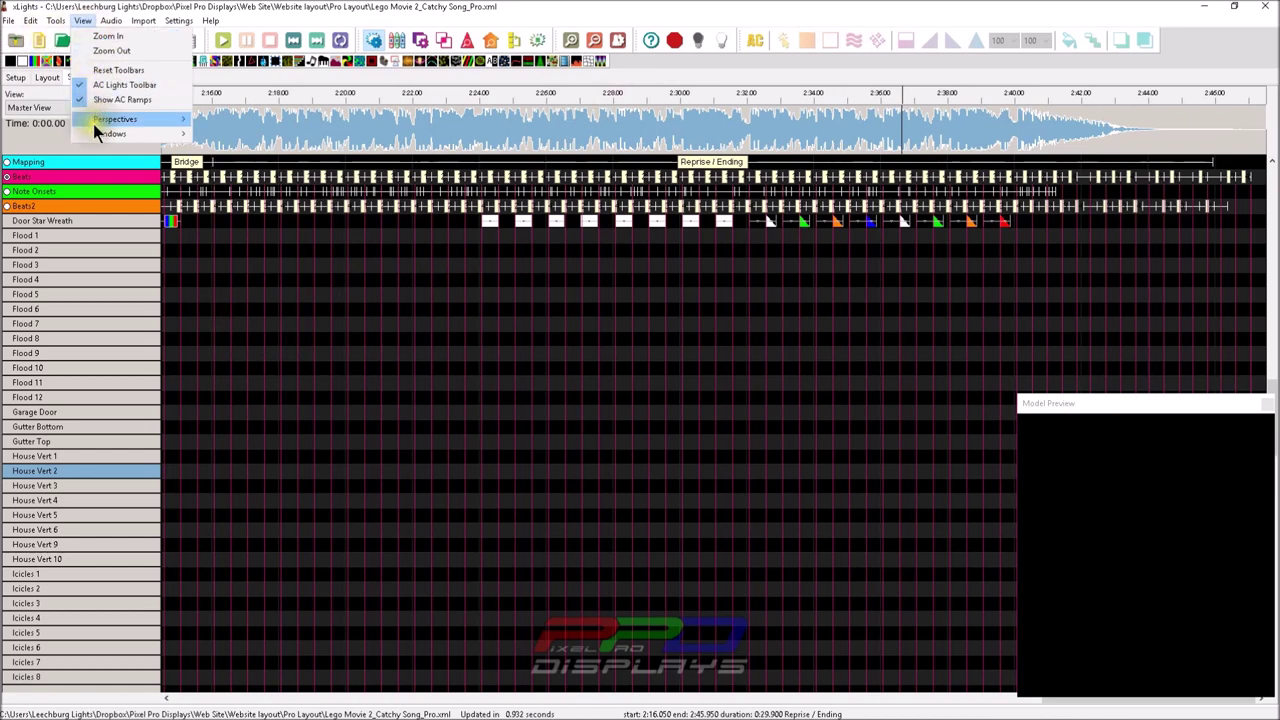
mouse_move(96, 136)
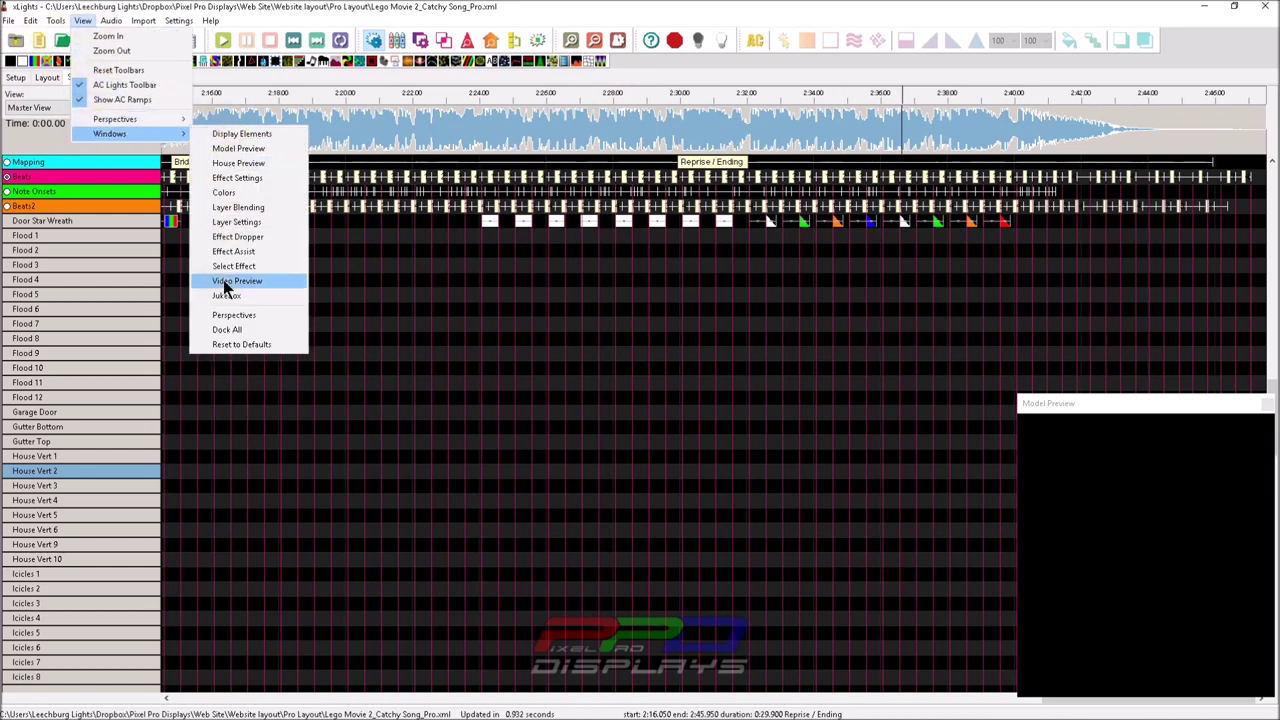
left_click(233, 331)
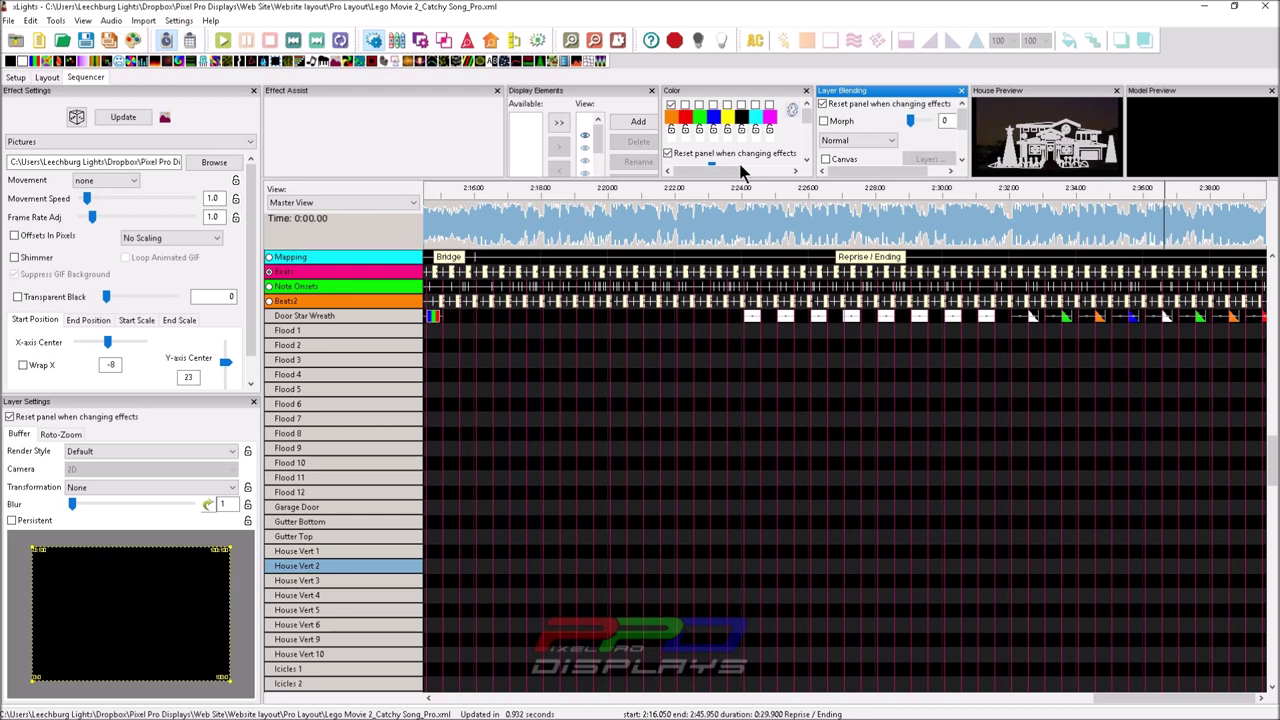
Select the first Shockwave effect on Door Star Wreath and the Reprise / Ending timing mark.
left_click(748, 316)
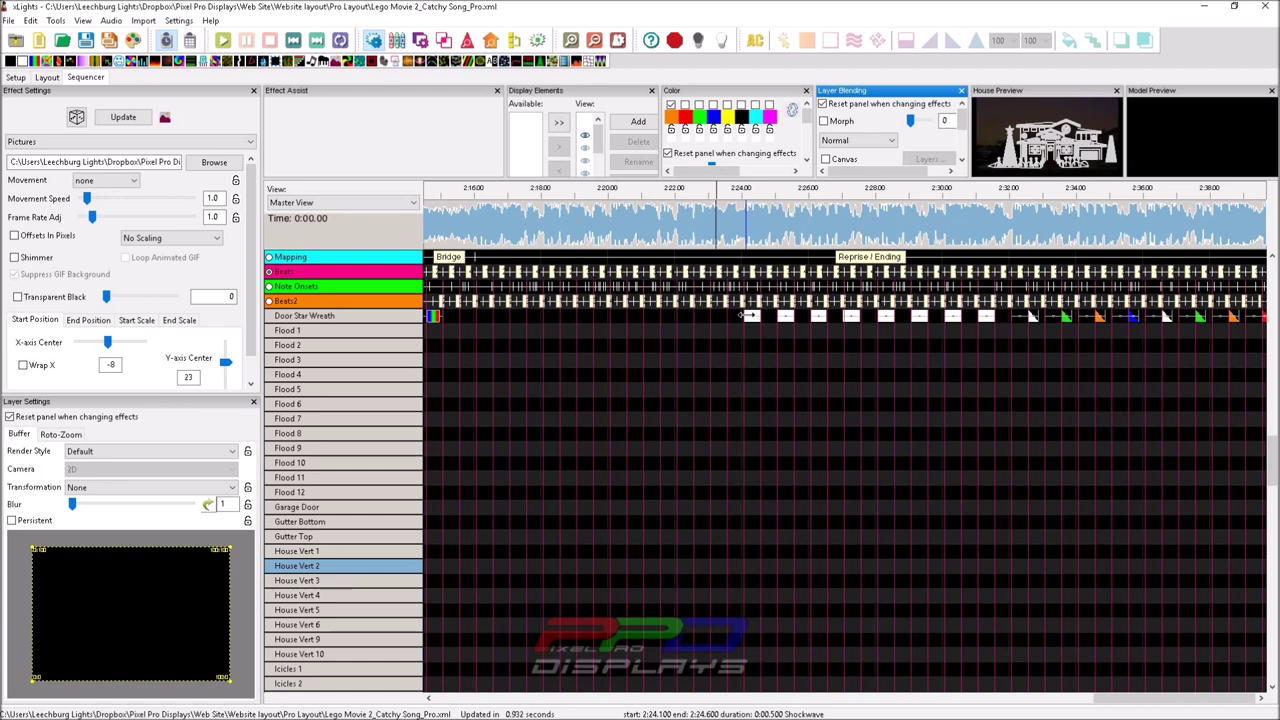
left_click(715, 258)
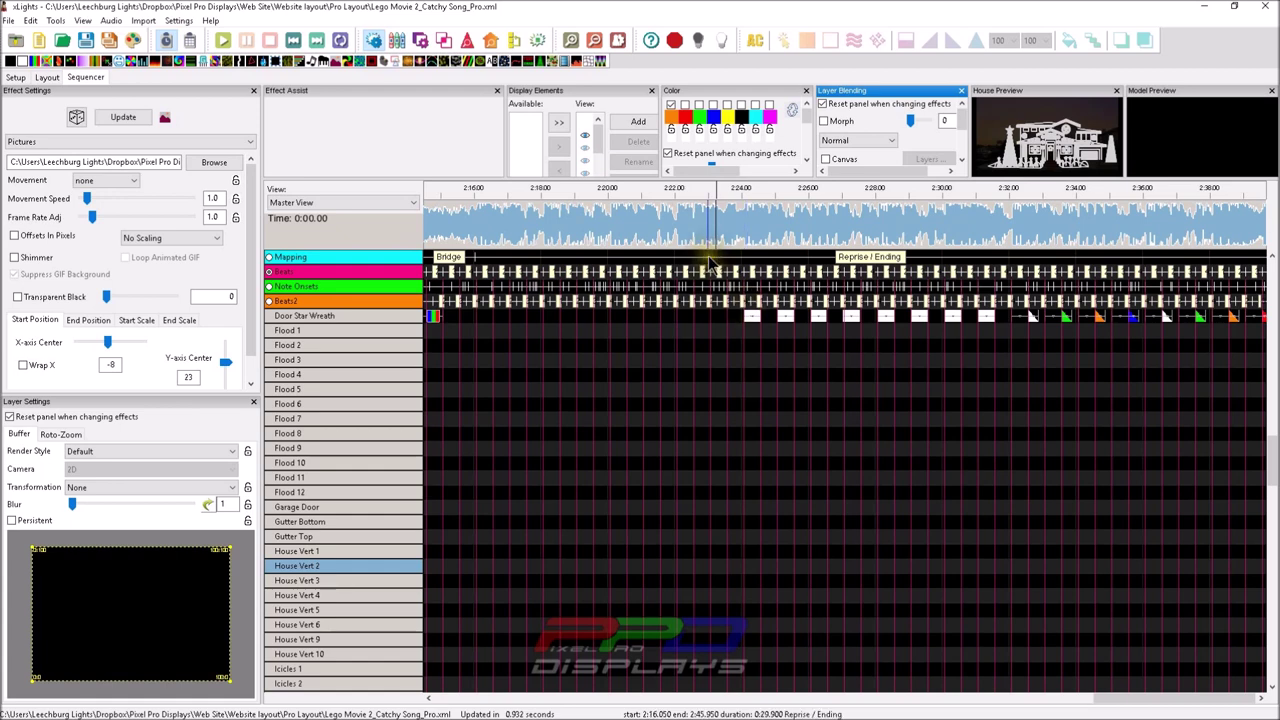